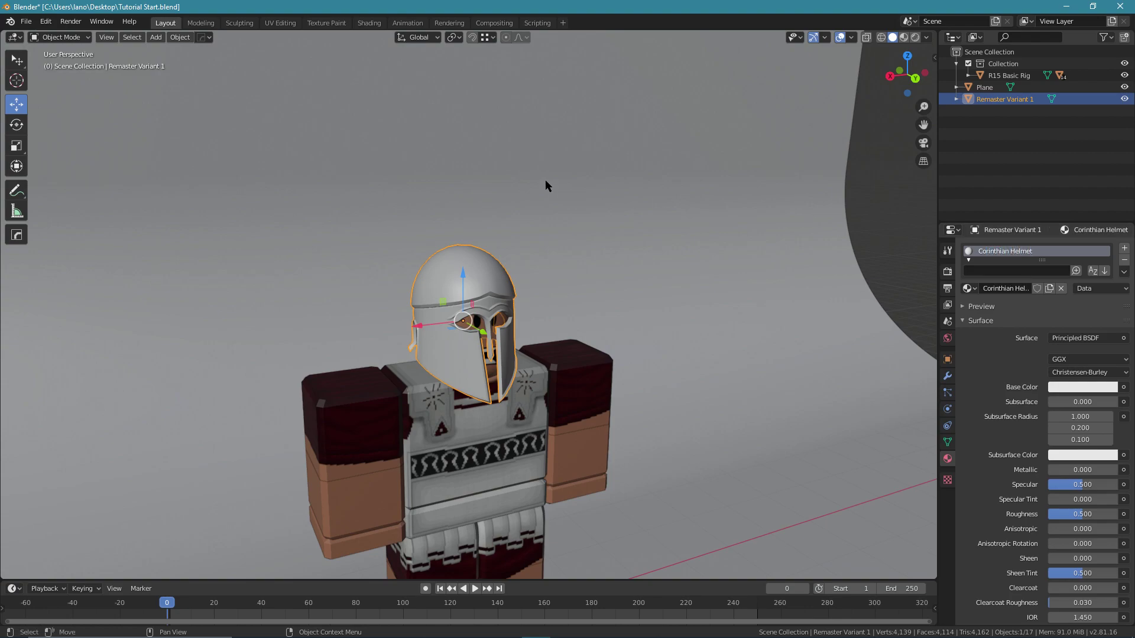
click(707, 221)
scroll(397, 318, up, 5)
click(398, 316)
scroll(407, 309, down, 5)
click(804, 250)
scroll(434, 314, up, 5)
click(434, 313)
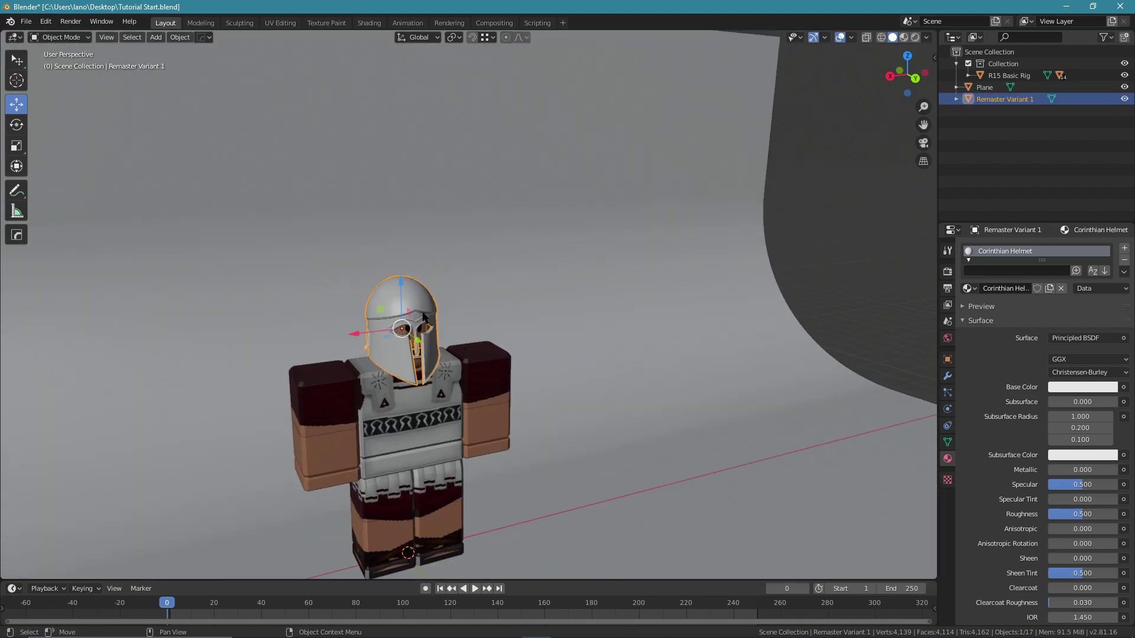
scroll(476, 288, down, 5)
scroll(470, 283, up, 4)
scroll(470, 284, down, 2)
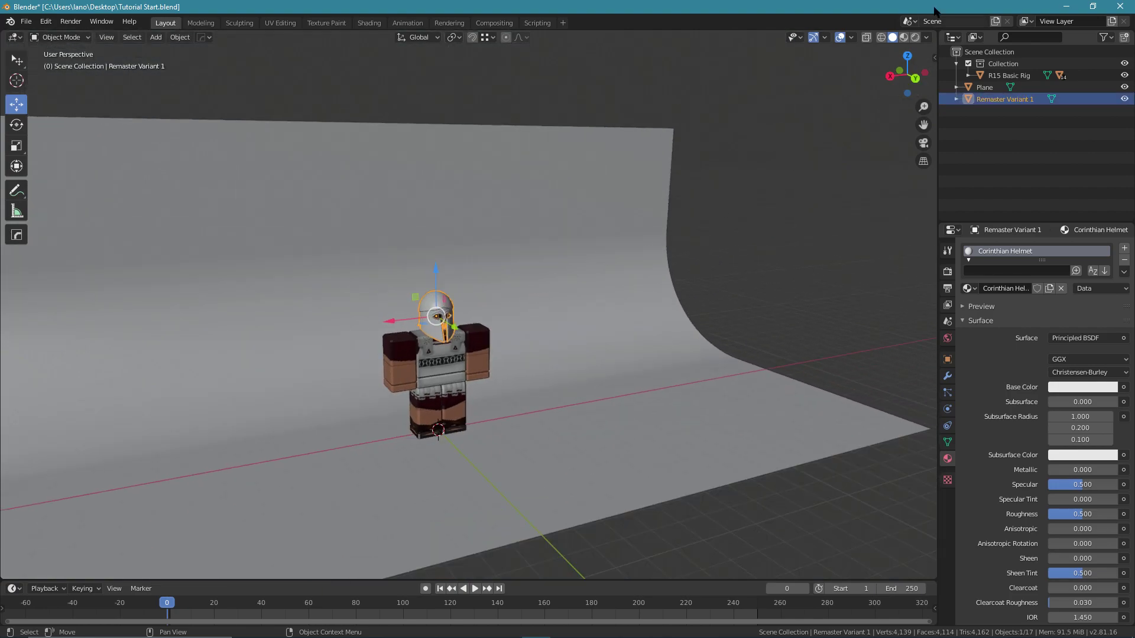
Step: Preview the scene in rendered shading and check the render engine, feature set and device settings
click(915, 37)
scroll(554, 296, up, 5)
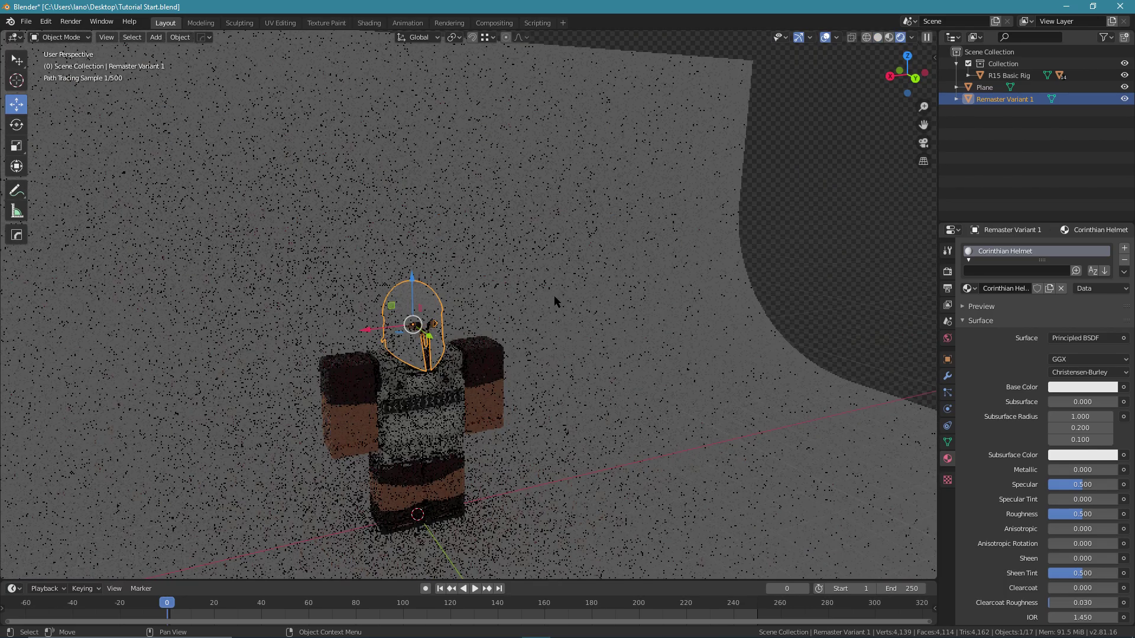
click(771, 223)
mouse_move(772, 223)
middle_down()
mouse_move(587, 289)
mouse_move(804, 221)
middle_up()
click(944, 271)
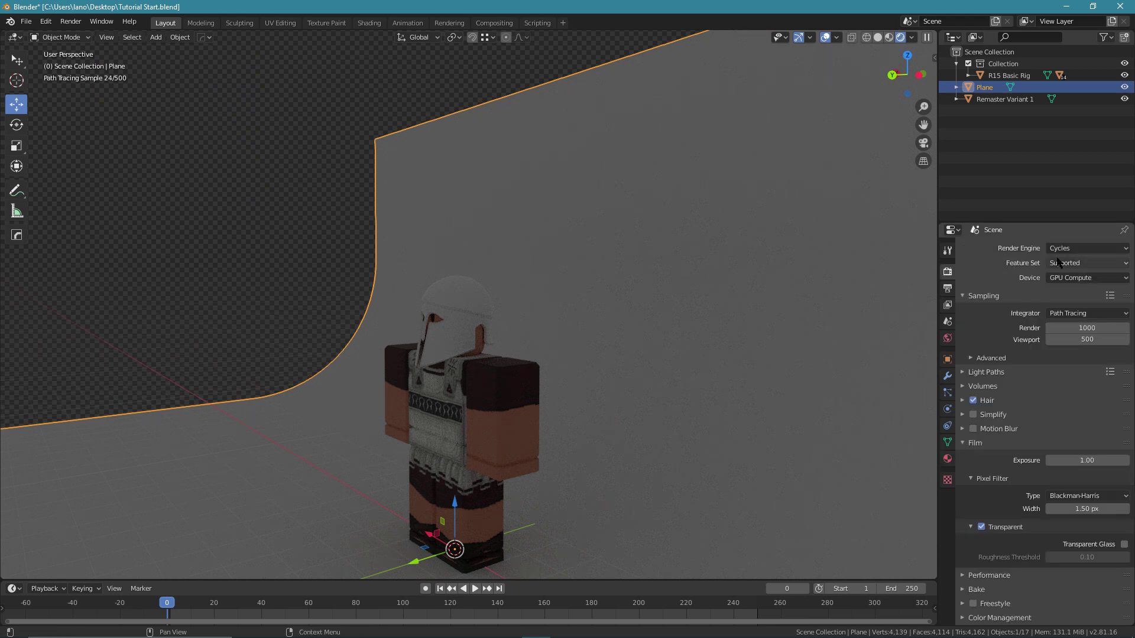
click(1061, 249)
click(1061, 256)
click(1069, 279)
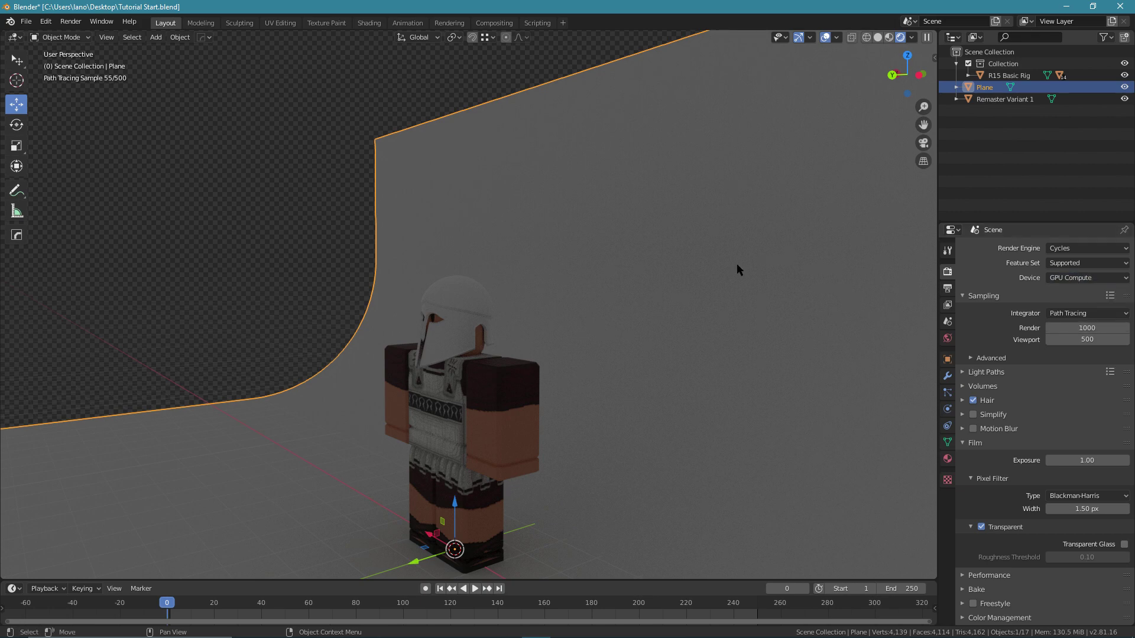
Step: Deselect everything, examine the character's lighting in the rendered preview, and return to solid shading
key(alt+a)
middle_drag(440, 327, 493, 354)
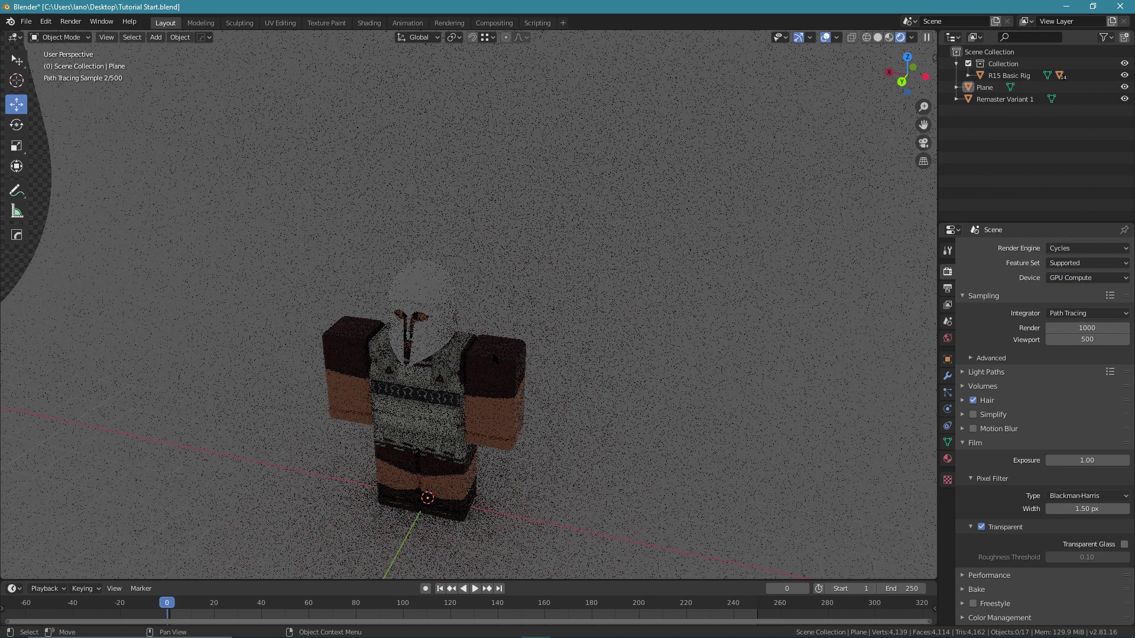
scroll(493, 357, down, 2)
scroll(506, 302, up, 4)
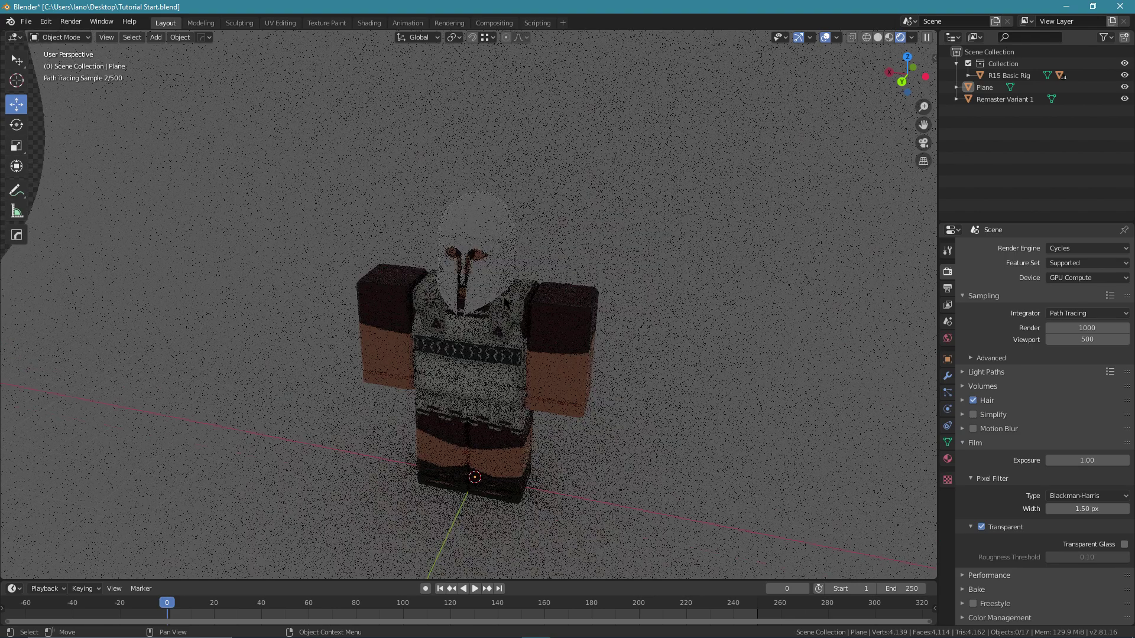
scroll(506, 302, down, 2)
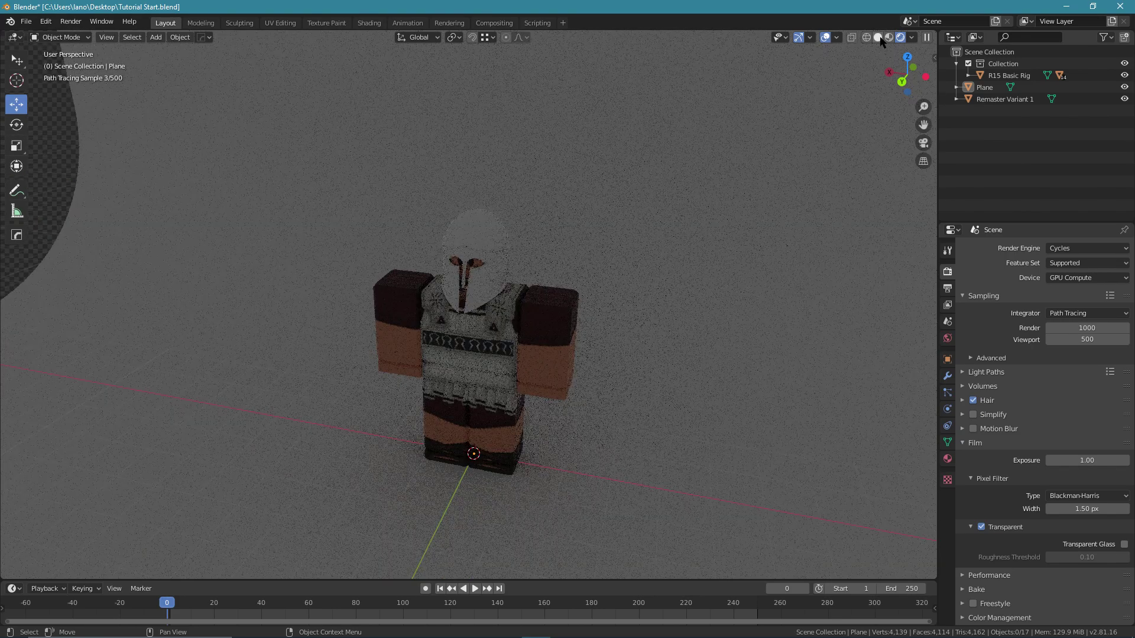
click(878, 37)
Step: Add an area light and move it up and to the side of the character, near the backdrop's edge
scroll(640, 296, down, 2)
mouse_move(580, 296)
shift+middle_down()
mouse_move(562, 264)
mouse_move(591, 278)
shift+middle_up()
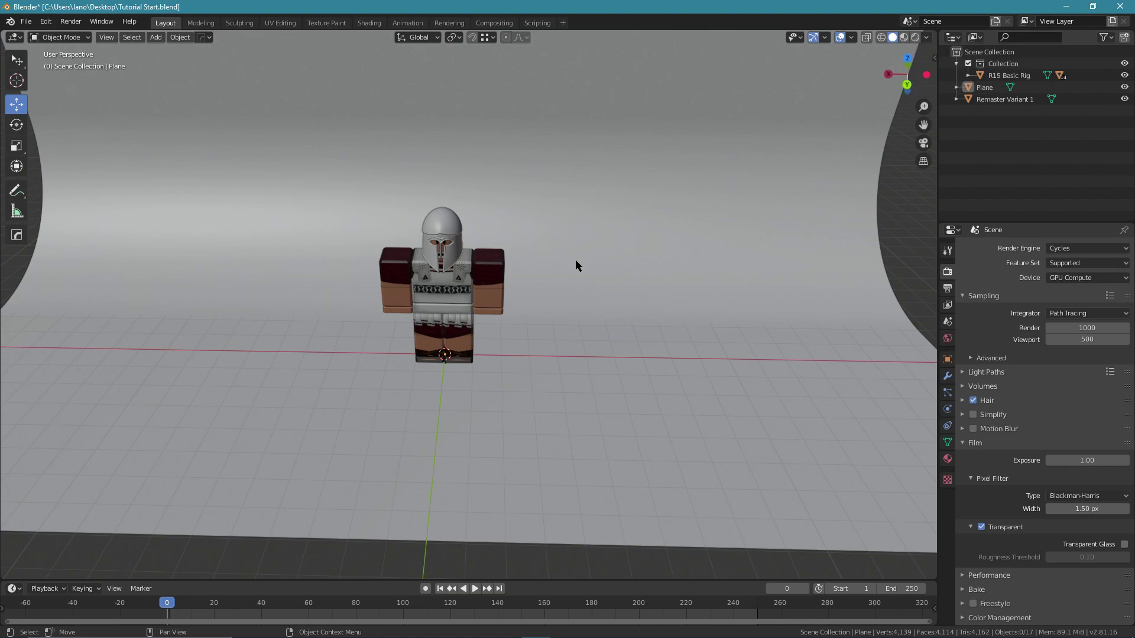
key(shift+a)
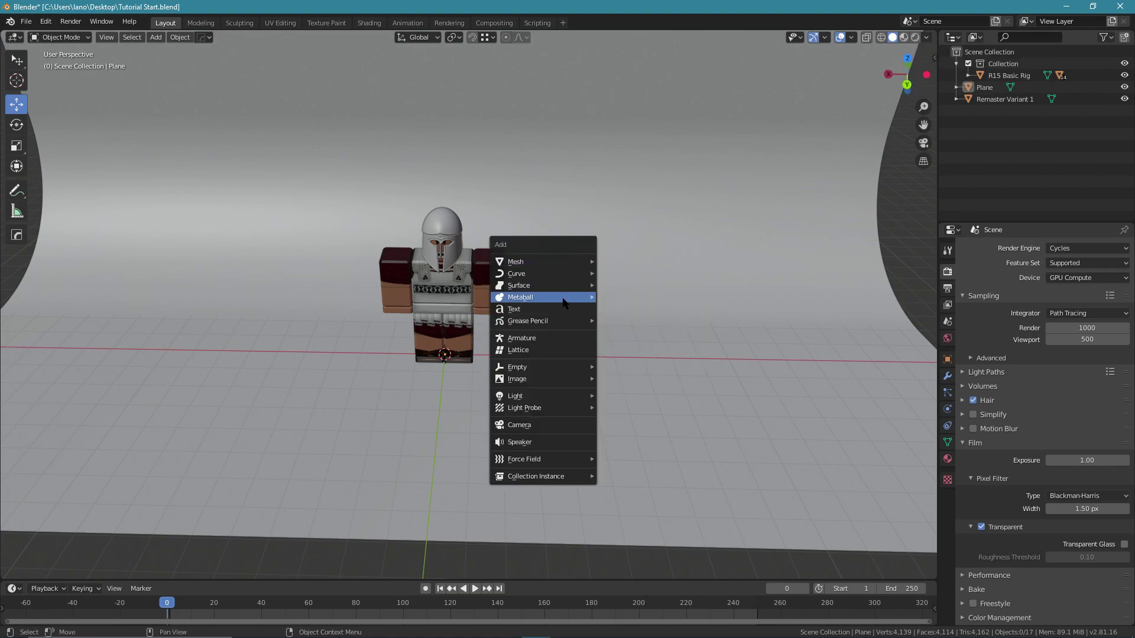
mouse_move(547, 397)
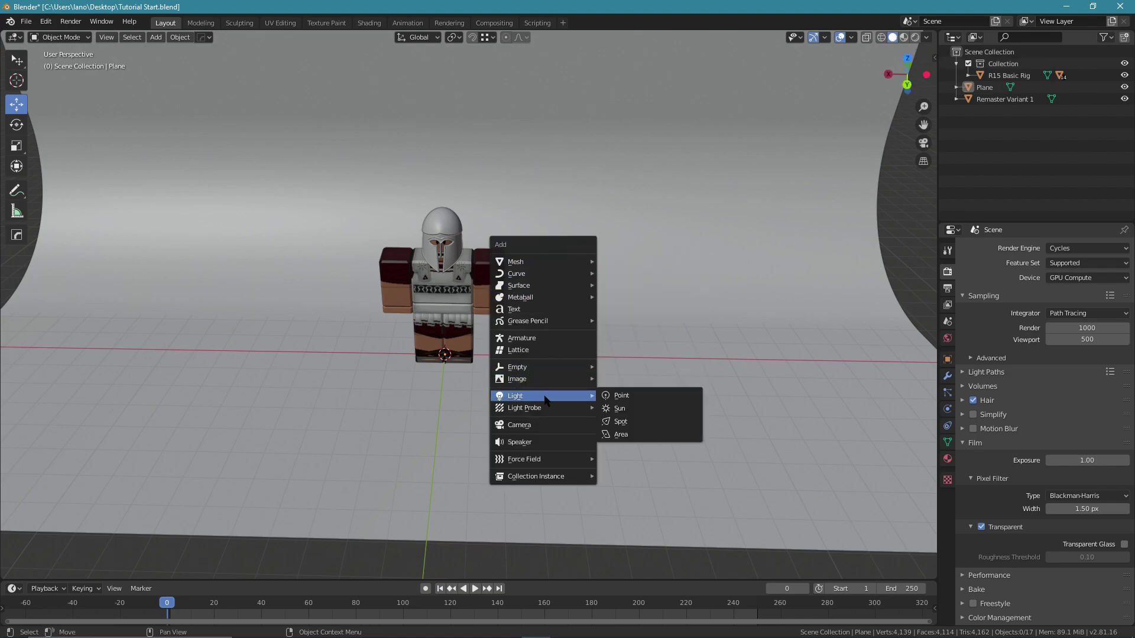
click(627, 436)
middle_drag(440, 312, 417, 379)
drag(417, 380, 730, 200)
Step: Rotate the area light about -61.8° around the global Y axis so it points down towards the character
shift+middle_drag(704, 205, 335, 267)
click(17, 126)
drag(412, 267, 449, 227)
middle_drag(449, 227, 586, 291)
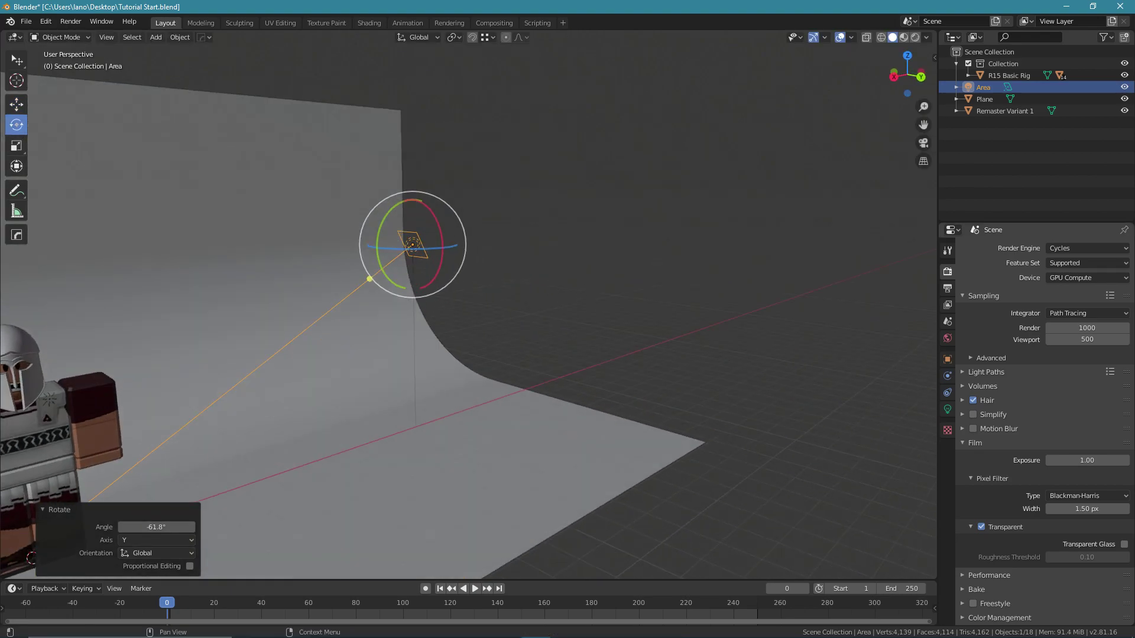
Step: Enable nodes for the area light and enlarge it to about 7.36 m
click(947, 409)
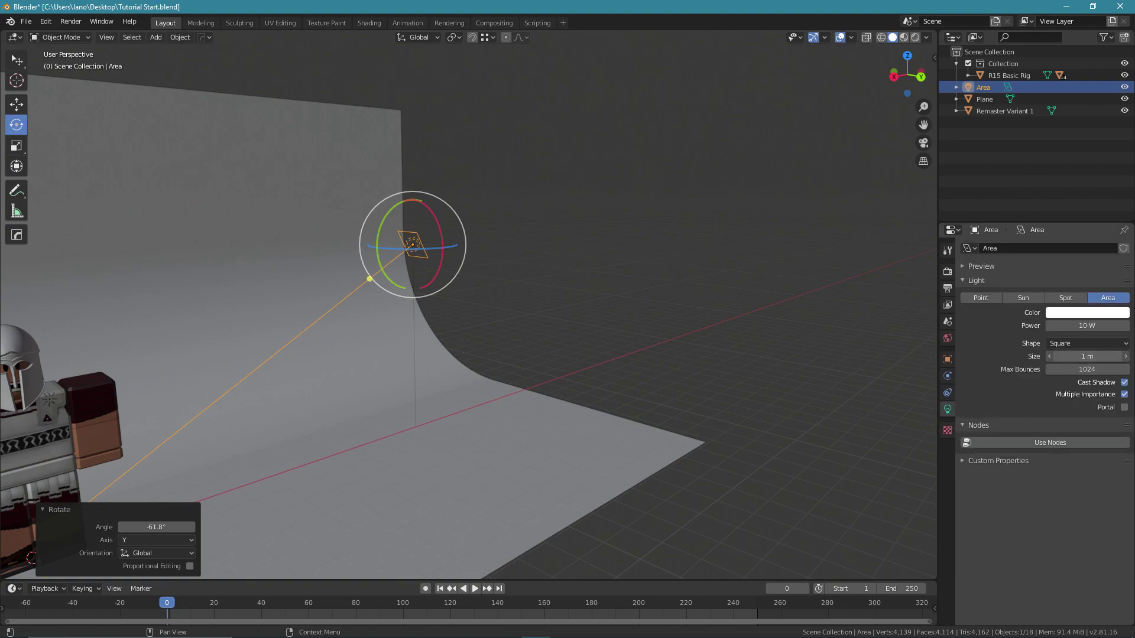
drag(1087, 356, 1112, 357)
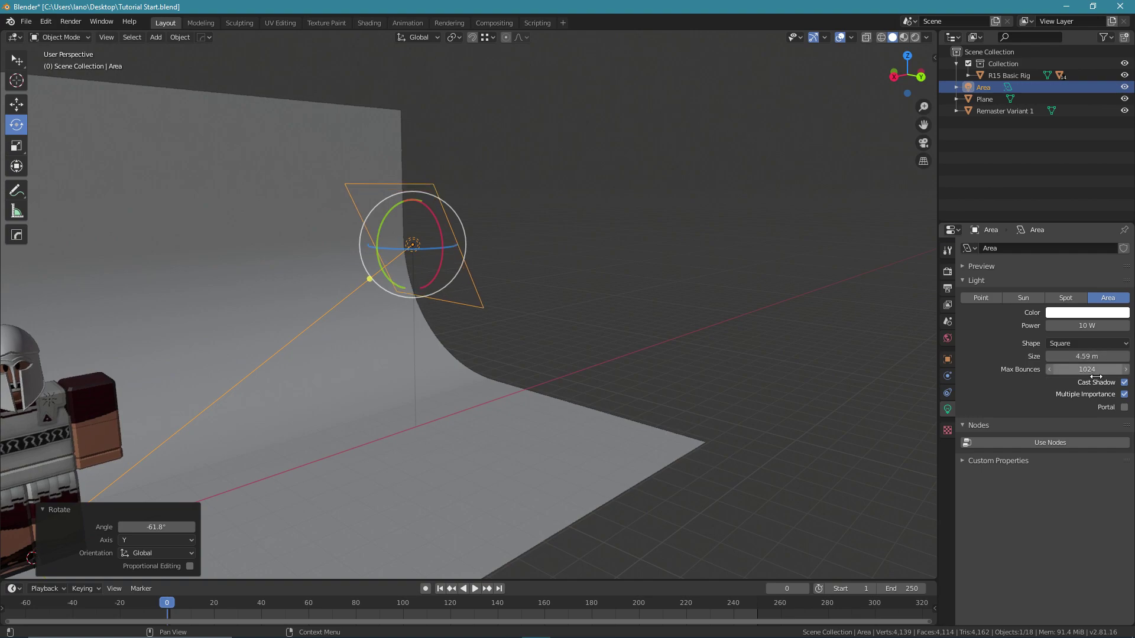
click(1042, 442)
mouse_move(618, 323)
shift+middle_down()
mouse_move(714, 353)
mouse_move(609, 306)
shift+middle_up()
drag(1057, 356, 1124, 357)
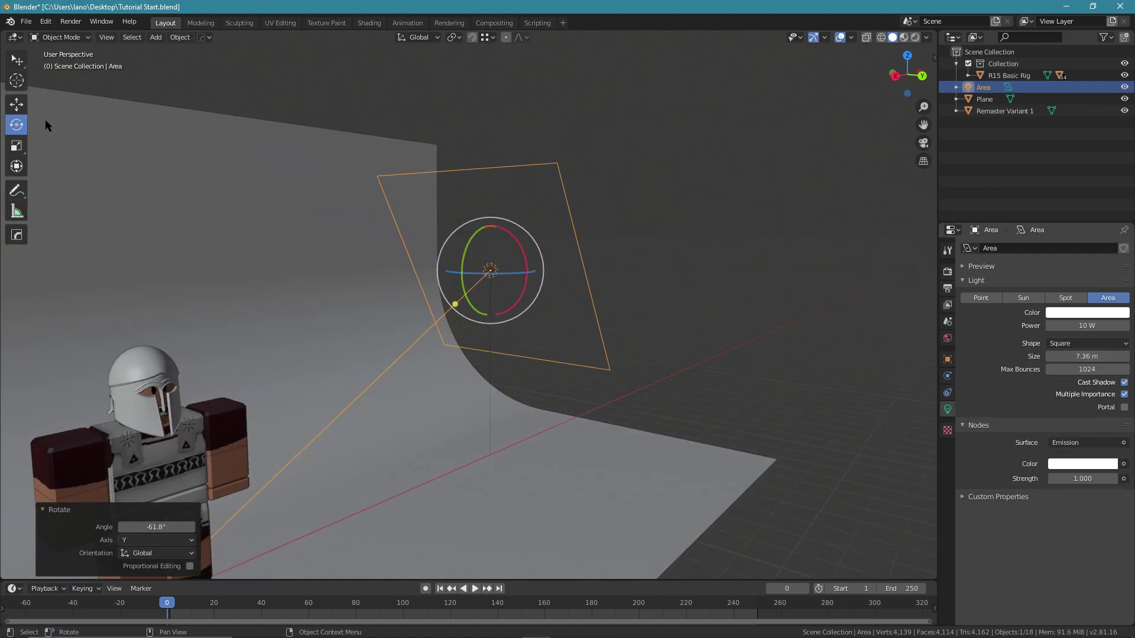
Step: Move the area light farther out from the character along X and resize it to about 7.92 m
click(13, 104)
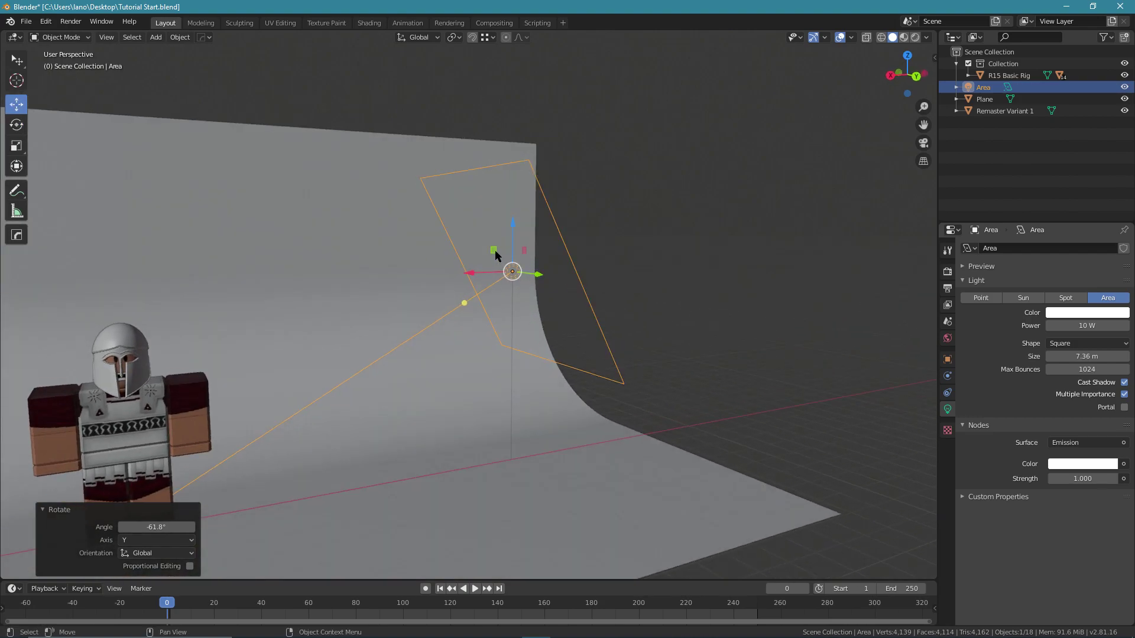
drag(495, 250, 496, 254)
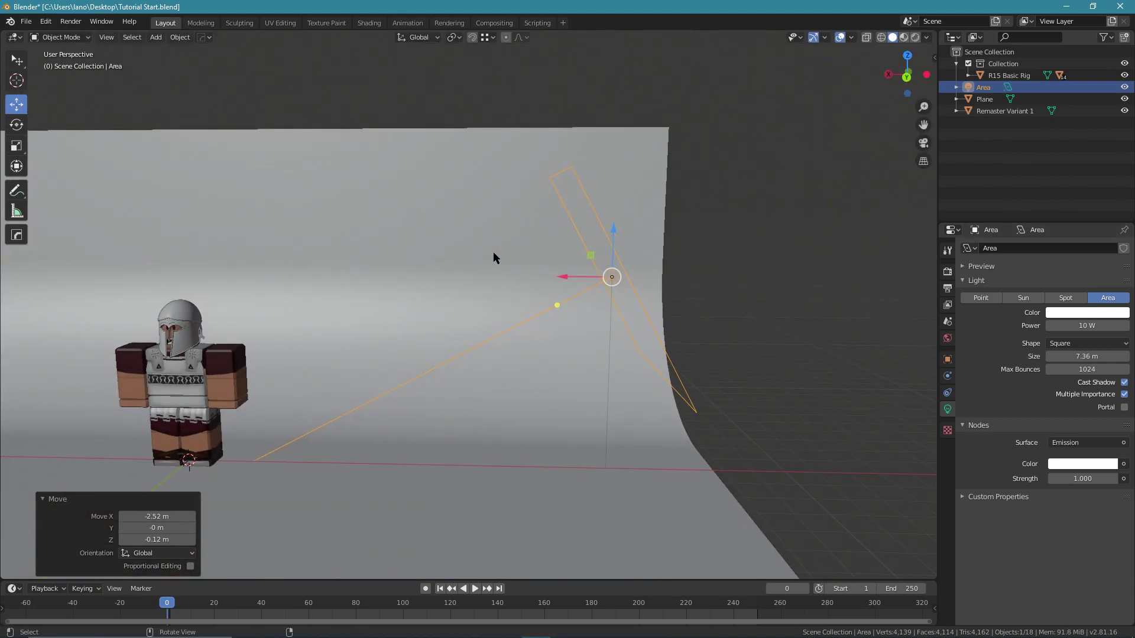
drag(496, 256, 624, 249)
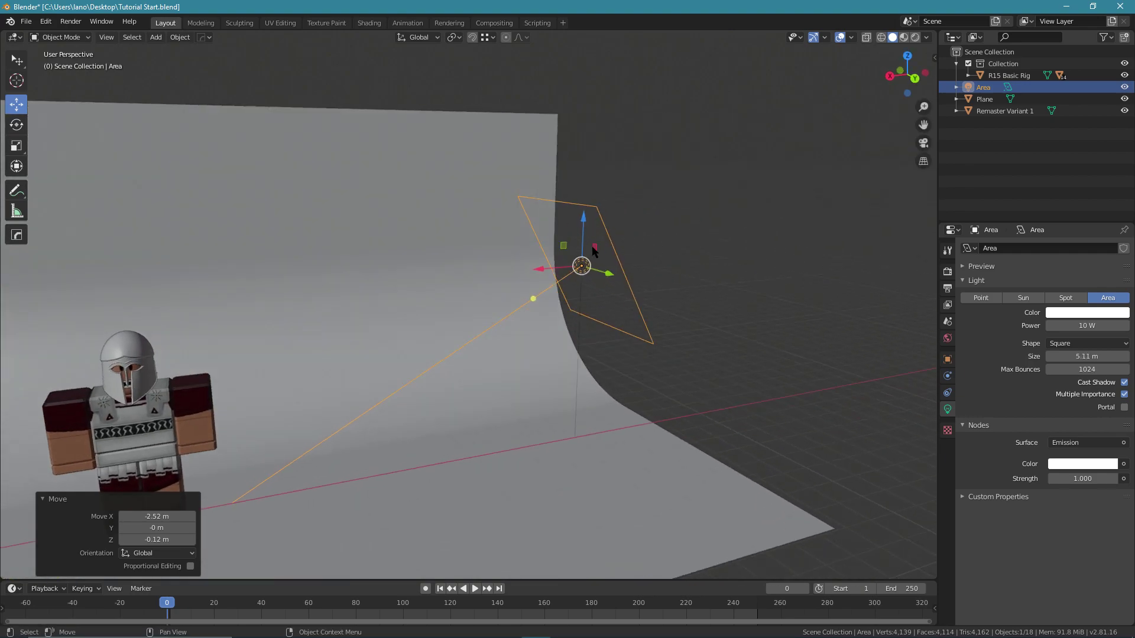
key(g)
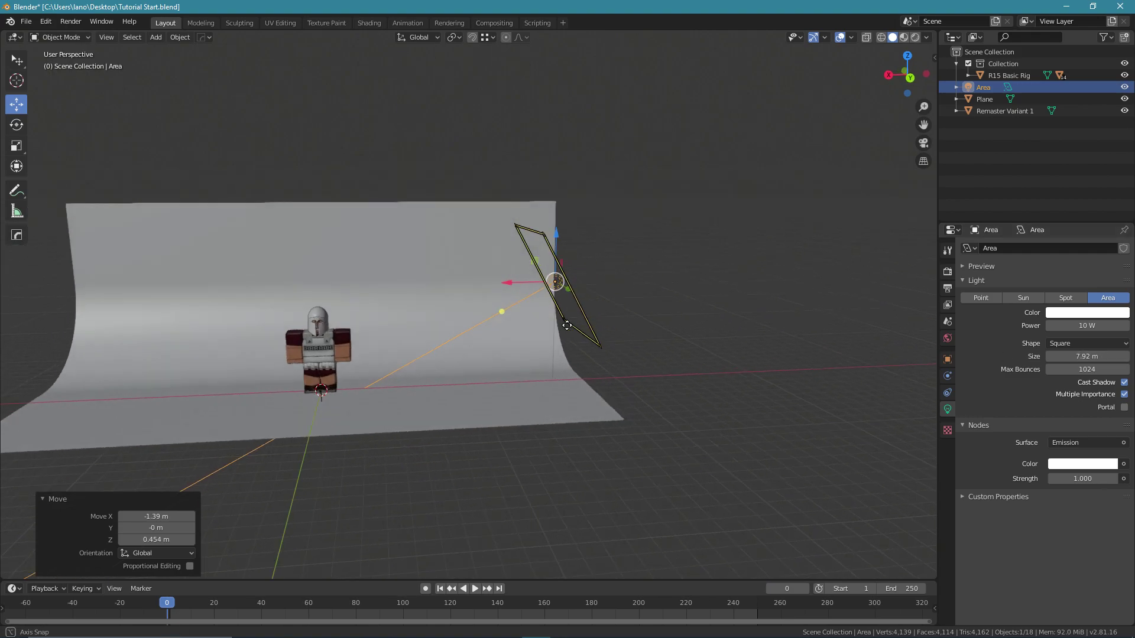
scroll(591, 335, down, 3)
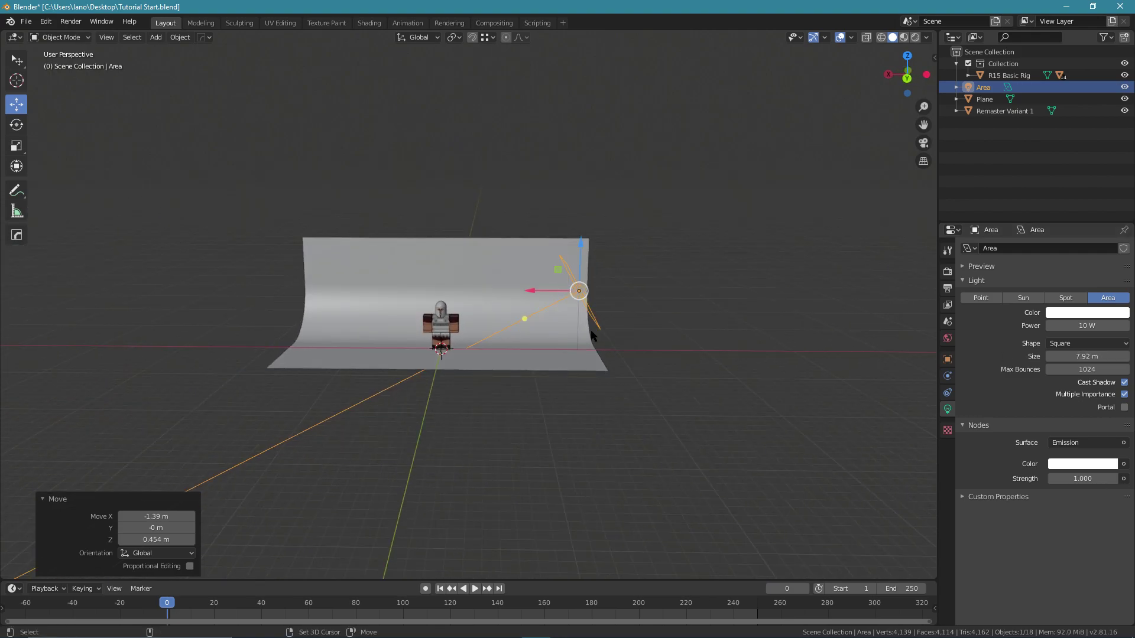
Step: Duplicate the area light and move the copy about 28.3 m along X to the character's opposite side
key(shift+d)
right_click(539, 282)
drag(538, 290, 290, 299)
middle_drag(346, 311, 441, 351)
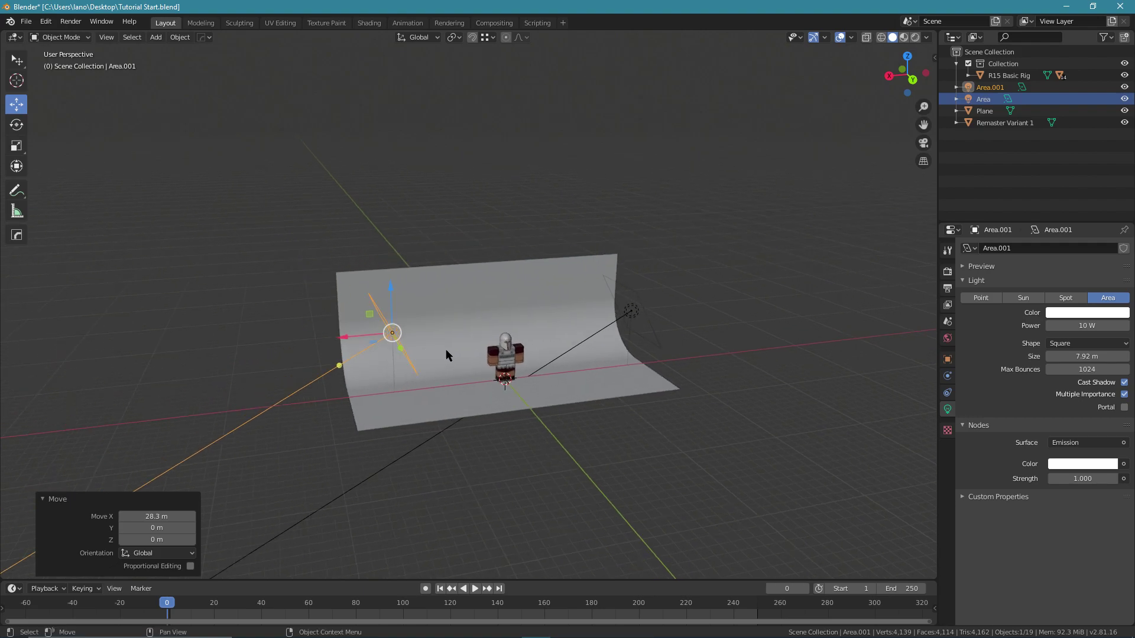
Step: Rotate the duplicated area light 180° around the global Z axis so it faces the character
key(r)
key(z)
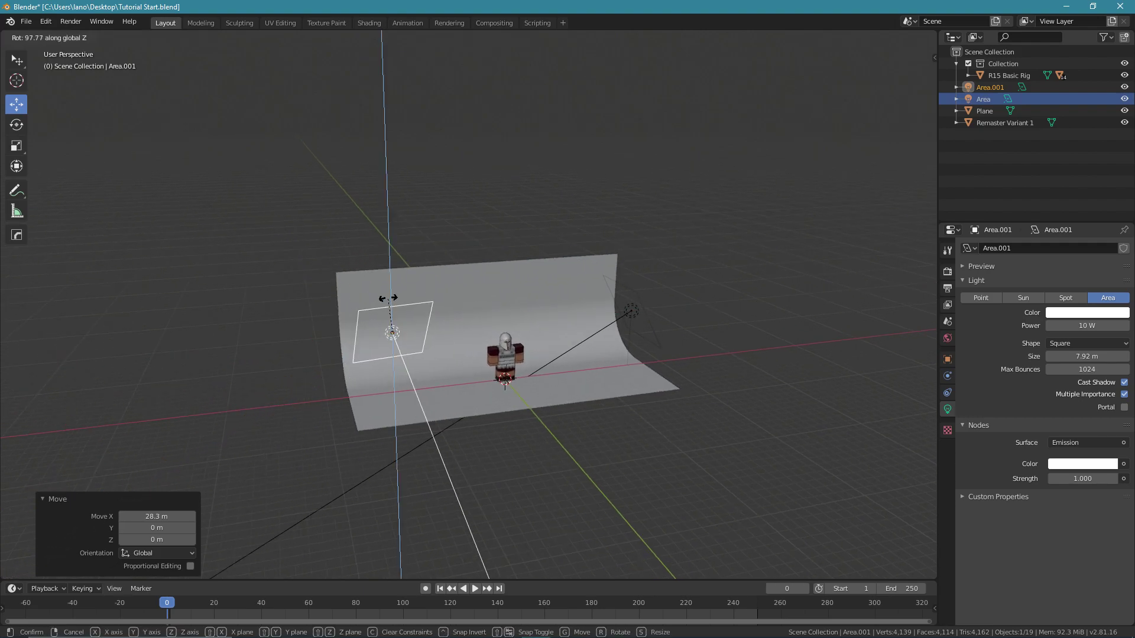
text(18)
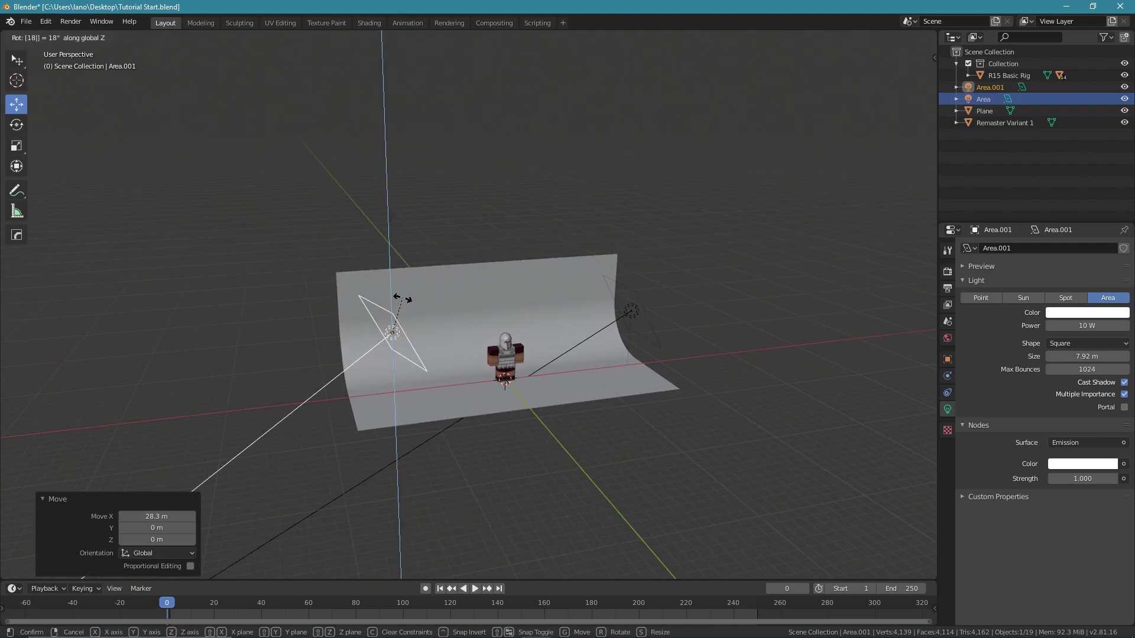
text(0)
key(Return)
Step: Move the duplicated area light about 3.35 m farther out along X
middle_drag(402, 298, 268, 319)
drag(303, 308, 245, 310)
scroll(453, 349, down, 3)
middle_drag(452, 349, 456, 363)
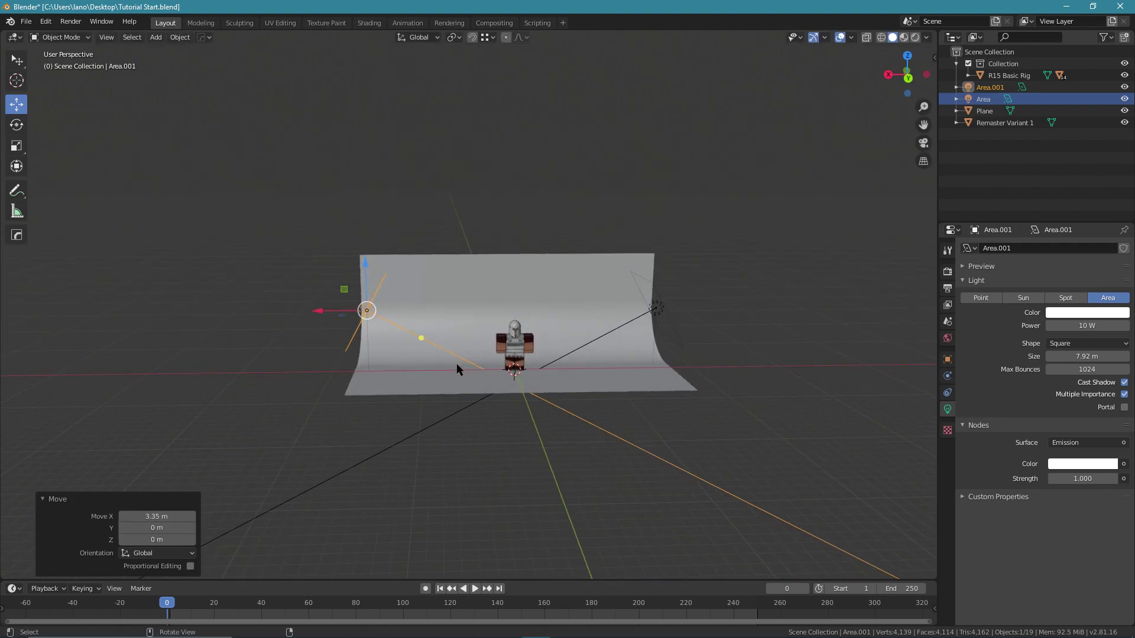
Step: Frame the character between both area lights and switch the viewport to rendered shading
scroll(423, 310, up, 3)
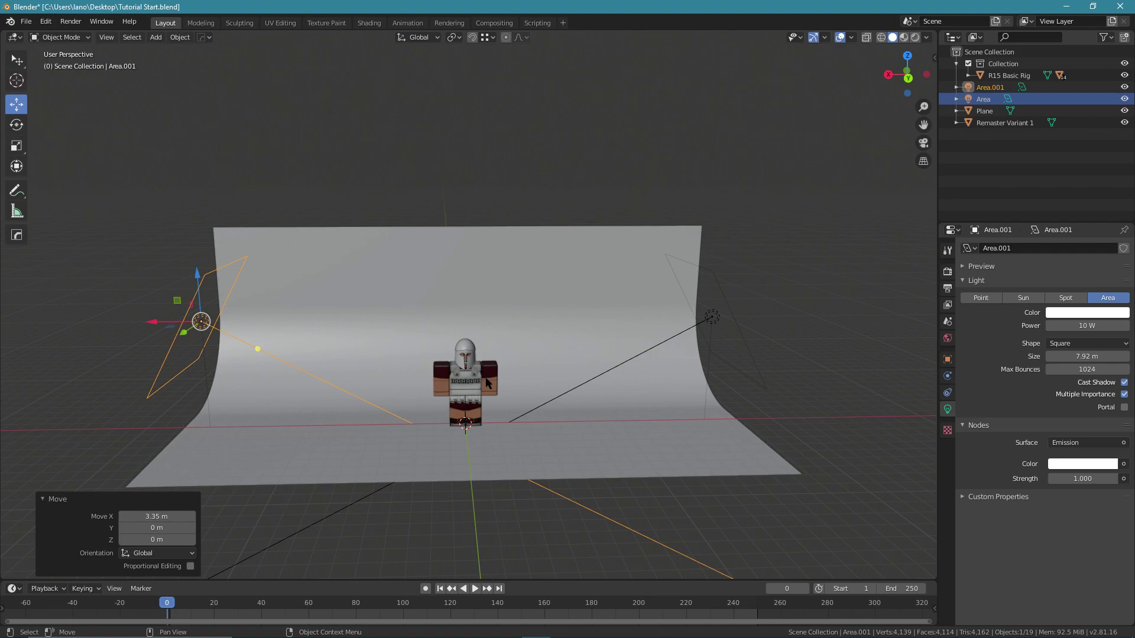
scroll(473, 390, up, 2)
shift+middle_drag(472, 387, 450, 329)
middle_drag(450, 329, 494, 322)
scroll(549, 300, down, 3)
scroll(626, 297, up, 2)
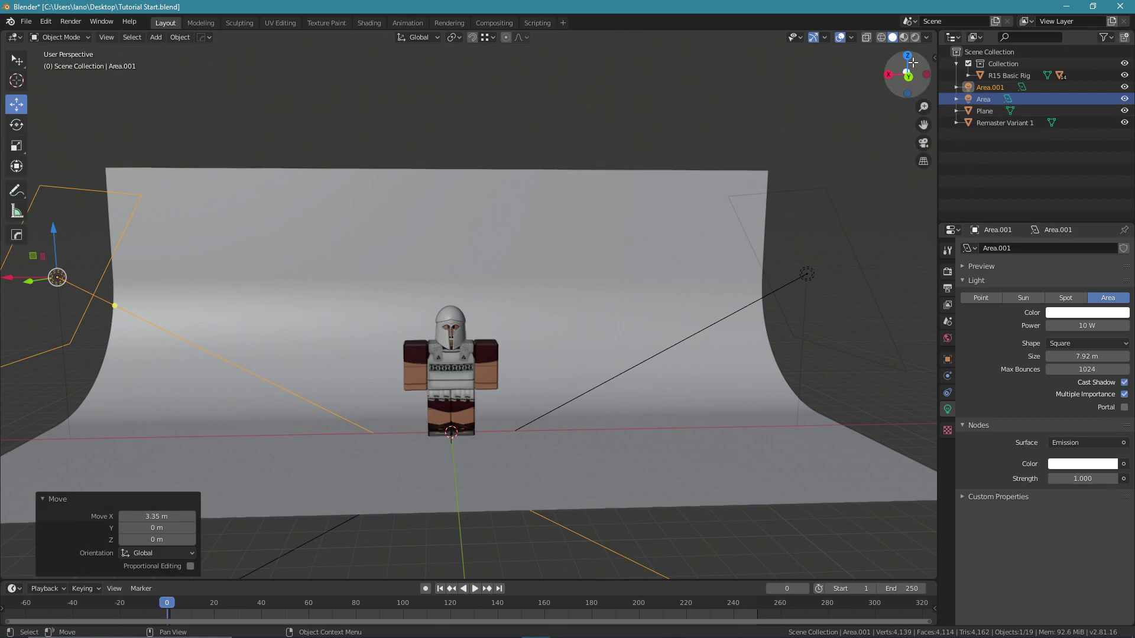
click(915, 37)
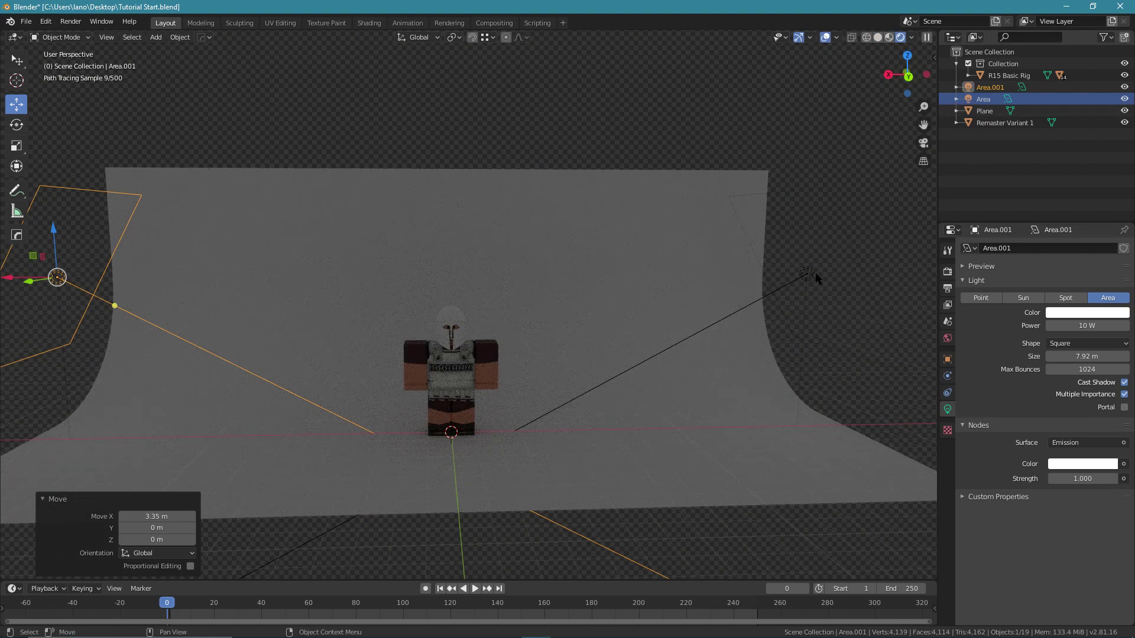
Step: Set the original area light's emission strength to 73
click(816, 273)
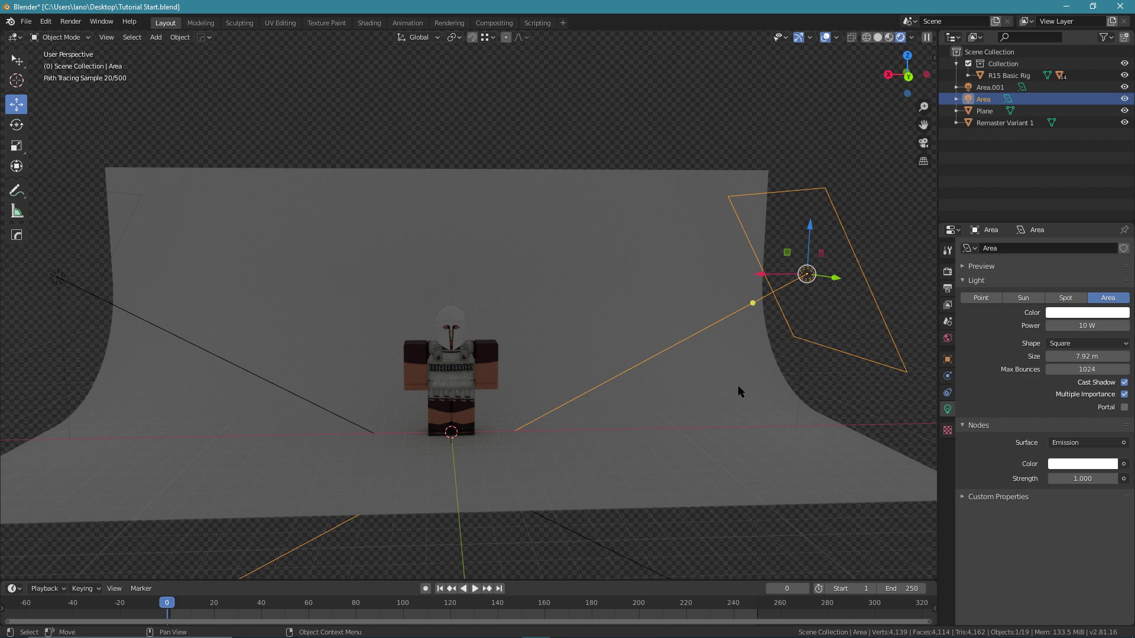
scroll(633, 361, up, 5)
scroll(619, 376, down, 5)
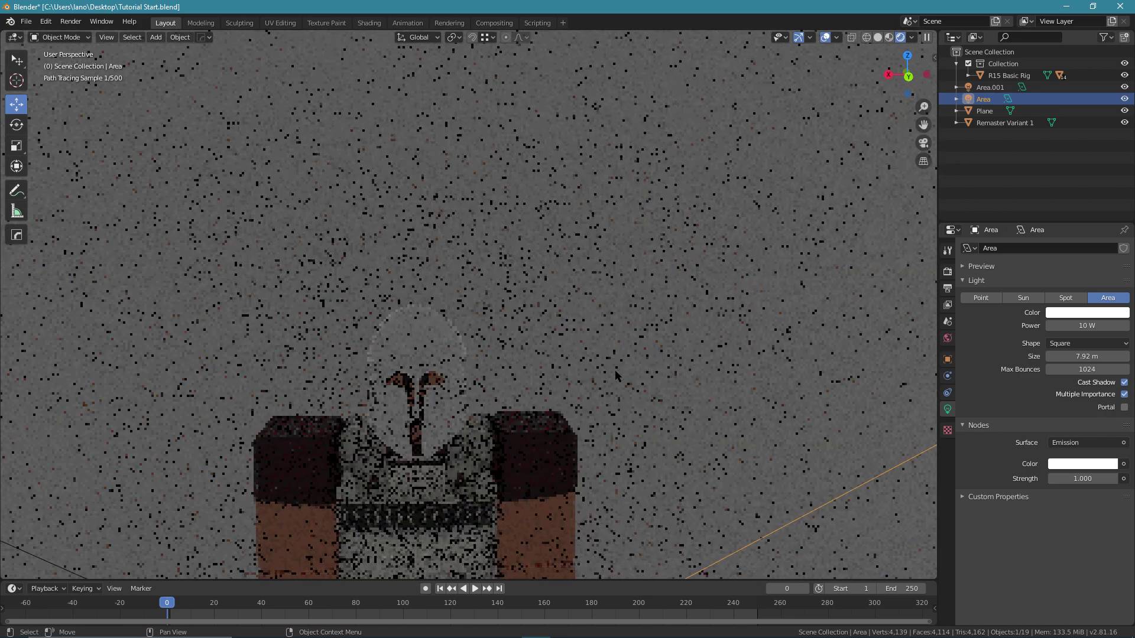
scroll(861, 438, up, 3)
drag(1069, 478, 1113, 478)
scroll(656, 370, down, 2)
Step: Select the duplicated area light on the opposite side and set its emission strength to about 42.6
shift+middle_drag(731, 420, 882, 428)
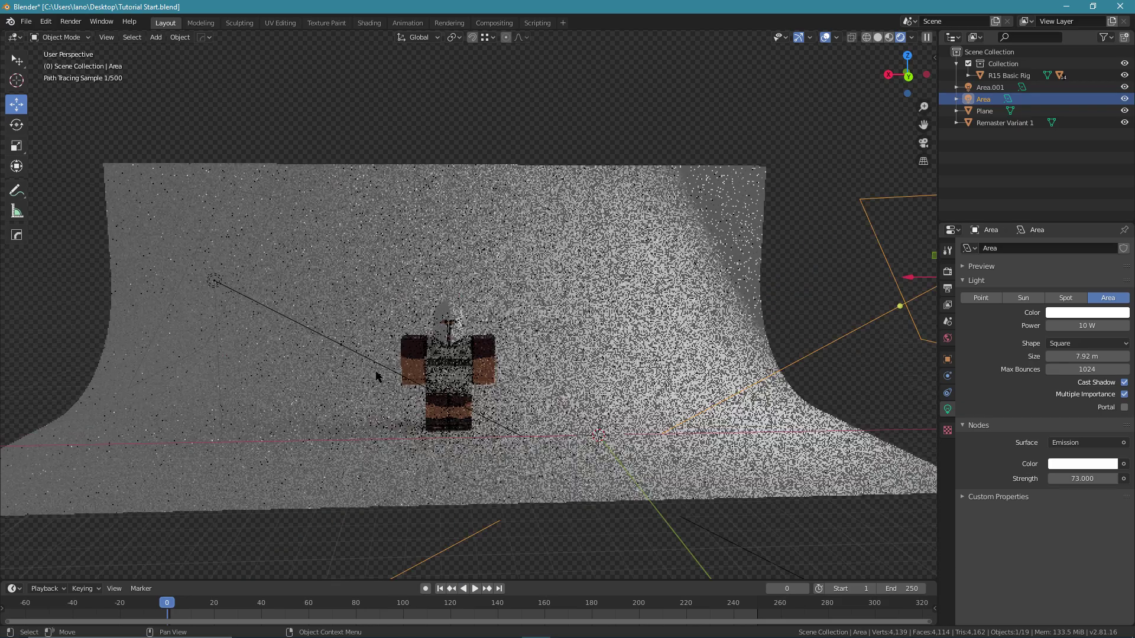
click(214, 280)
middle_drag(251, 289, 245, 284)
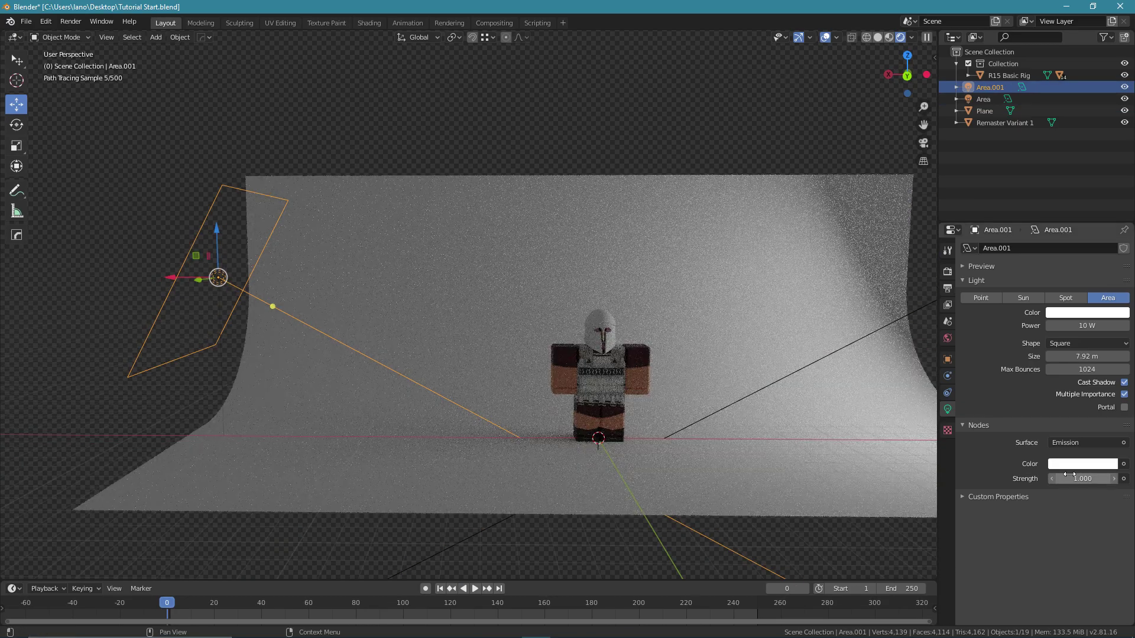
mouse_move(1073, 479)
mouse_down()
mouse_move(1115, 479)
mouse_move(1080, 479)
mouse_up()
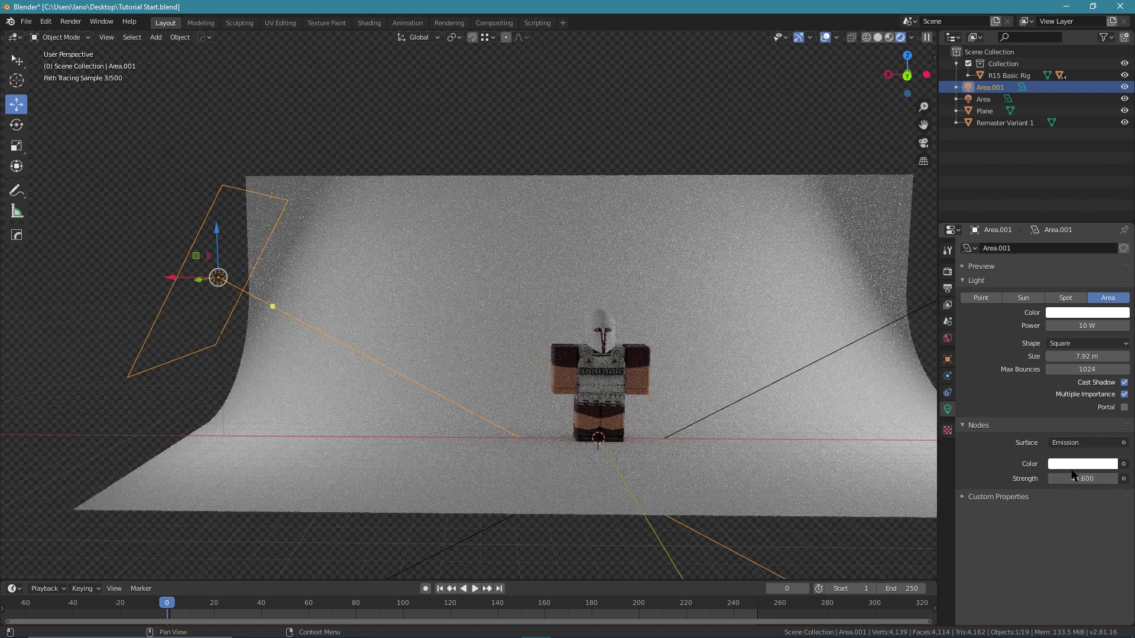
shift+middle_drag(681, 199, 624, 196)
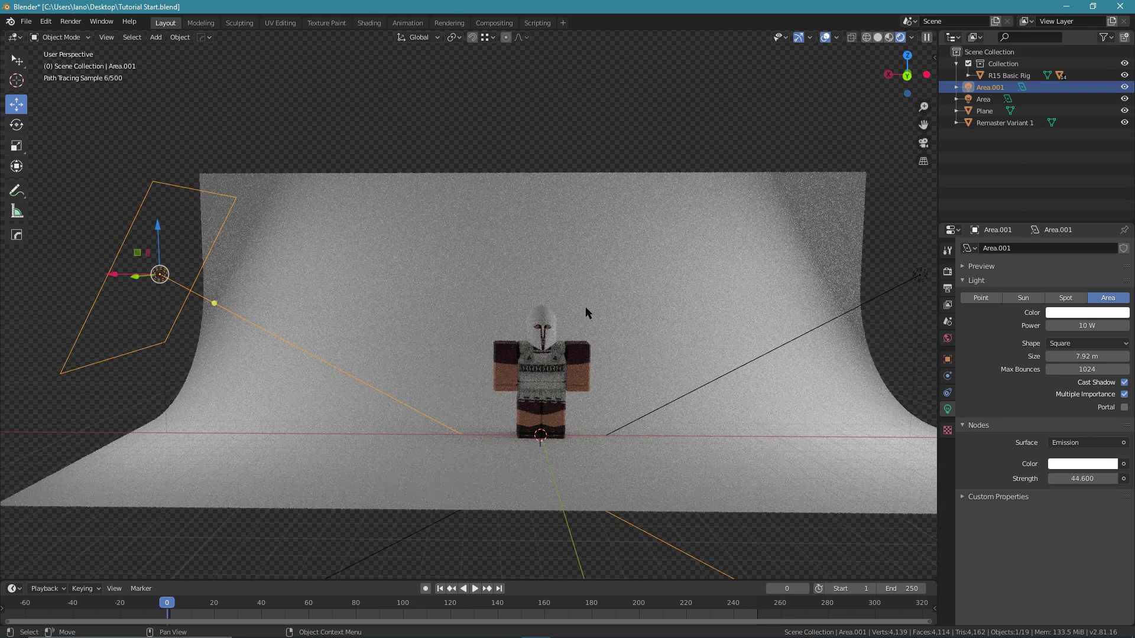
drag(1098, 474, 1085, 475)
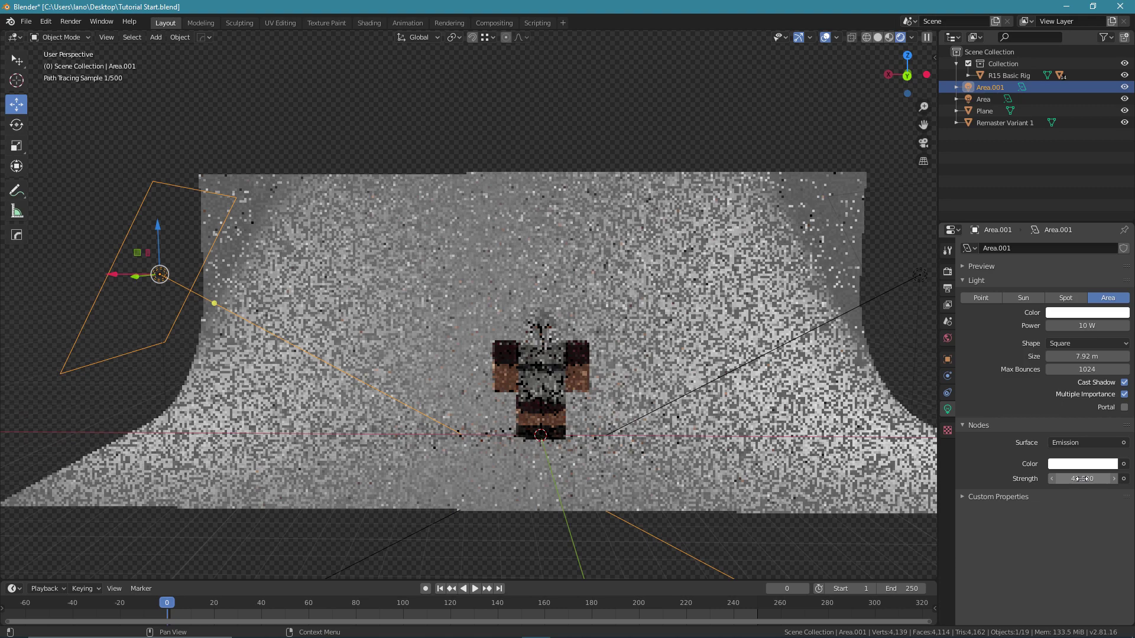
Step: Duplicate the selected area light and move the copy about -14.6 m along X and 6.85 m up, above the character, using solid shading
scroll(386, 317, down, 1)
shift+middle_drag(386, 321, 428, 326)
key(shift+d)
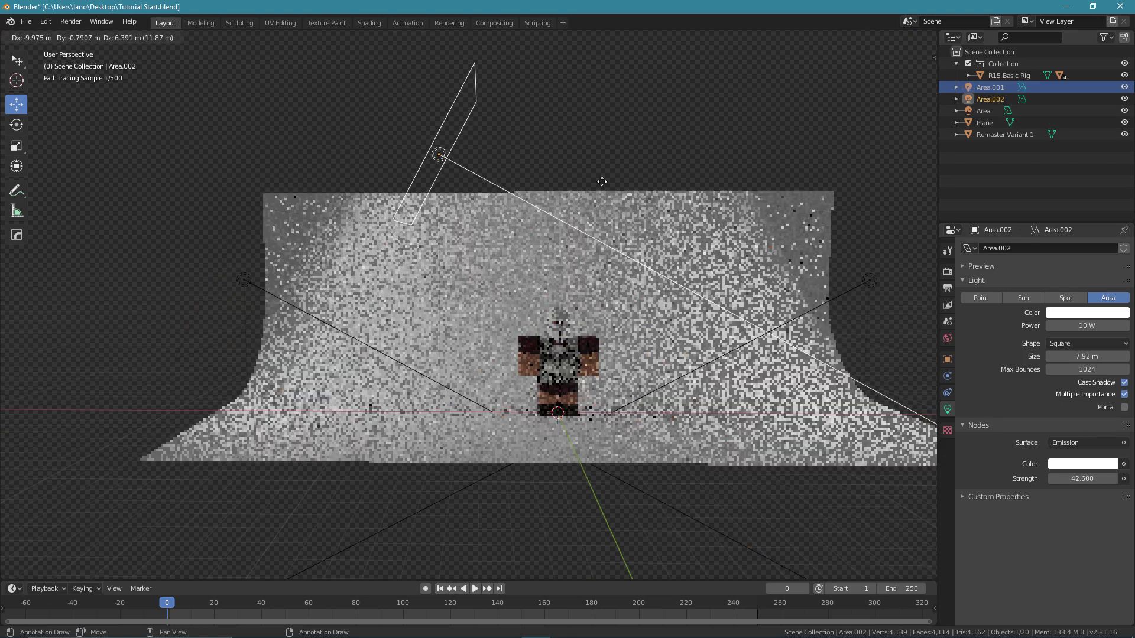
right_click(280, 247)
click(878, 37)
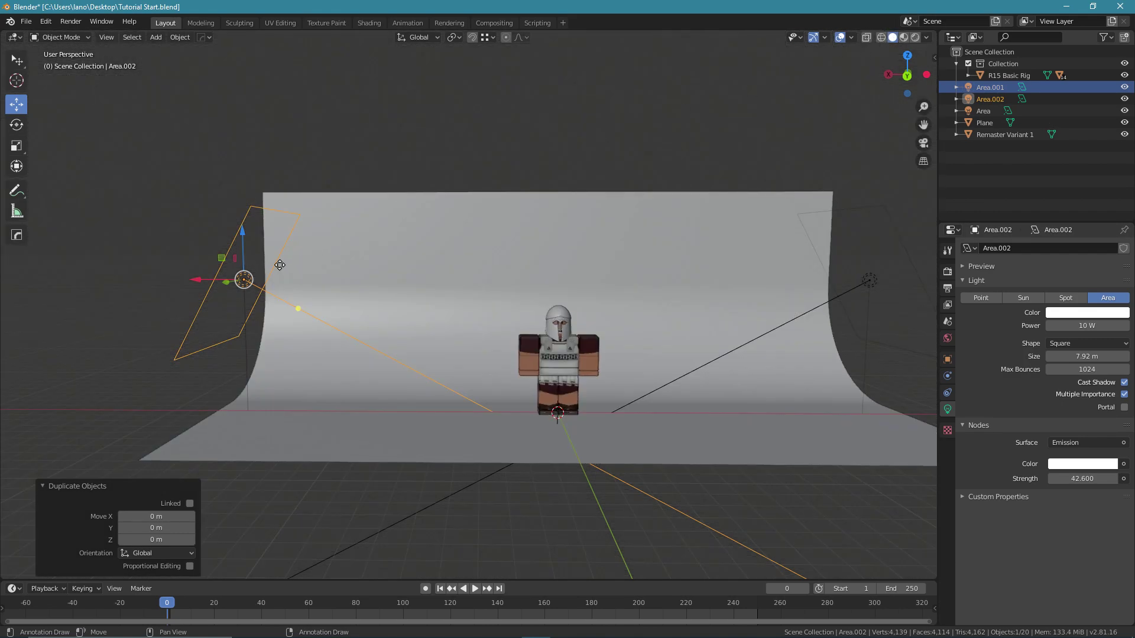
mouse_move(225, 246)
mouse_down()
mouse_move(393, 152)
mouse_move(225, 257)
mouse_move(497, 93)
mouse_move(501, 192)
mouse_up()
Step: Rotate the new overhead area light about -61.4° around Y so it points straight down
key(r)
key(z)
key(y)
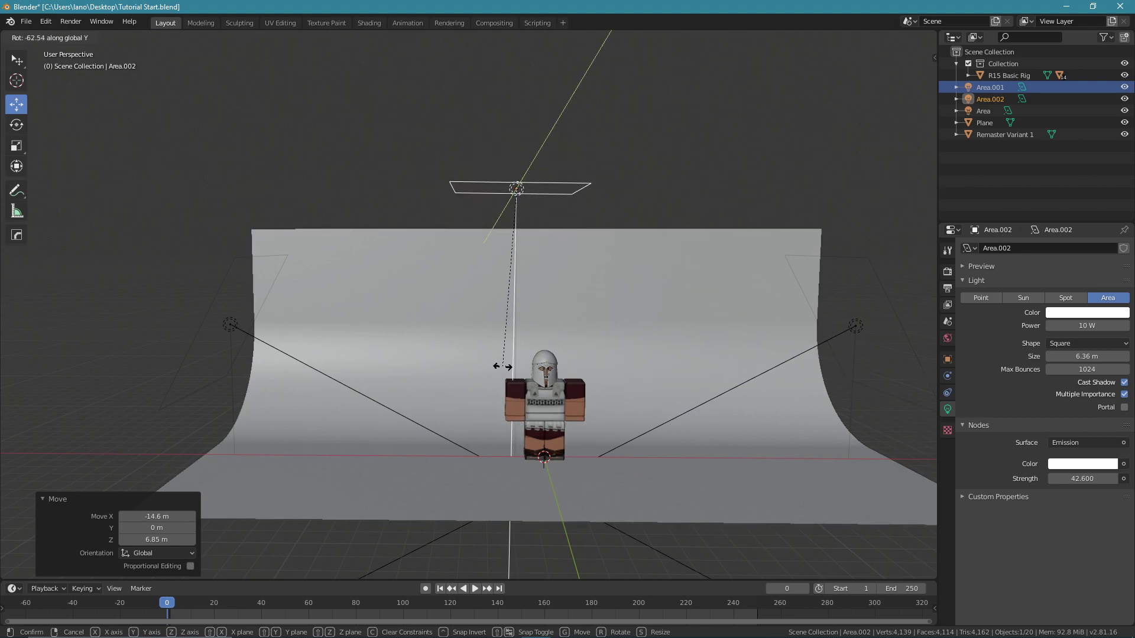
click(507, 363)
Step: Move the overhead area light back behind the character, above the backdrop, and tilt it toward the character
middle_drag(512, 361, 538, 186)
key(g)
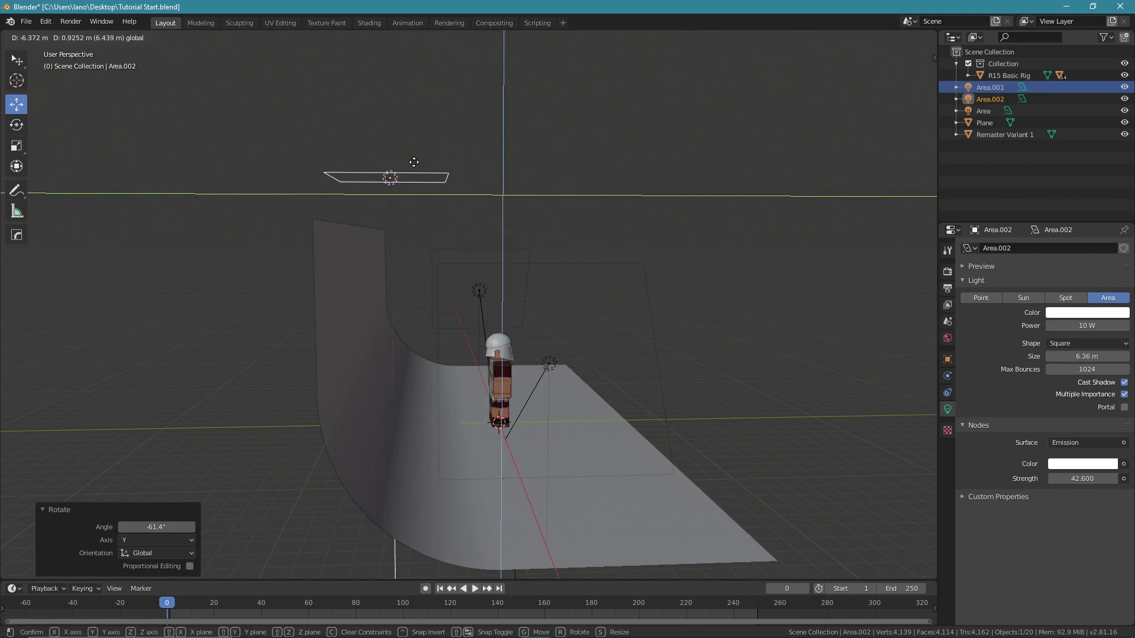
click(426, 168)
click(16, 124)
drag(376, 148, 331, 164)
Step: Shift the overhead area light about -1.9 m in Y and 0.607 m up, and about -1.42 m in X
click(18, 103)
drag(412, 157, 380, 146)
middle_drag(453, 201, 327, 218)
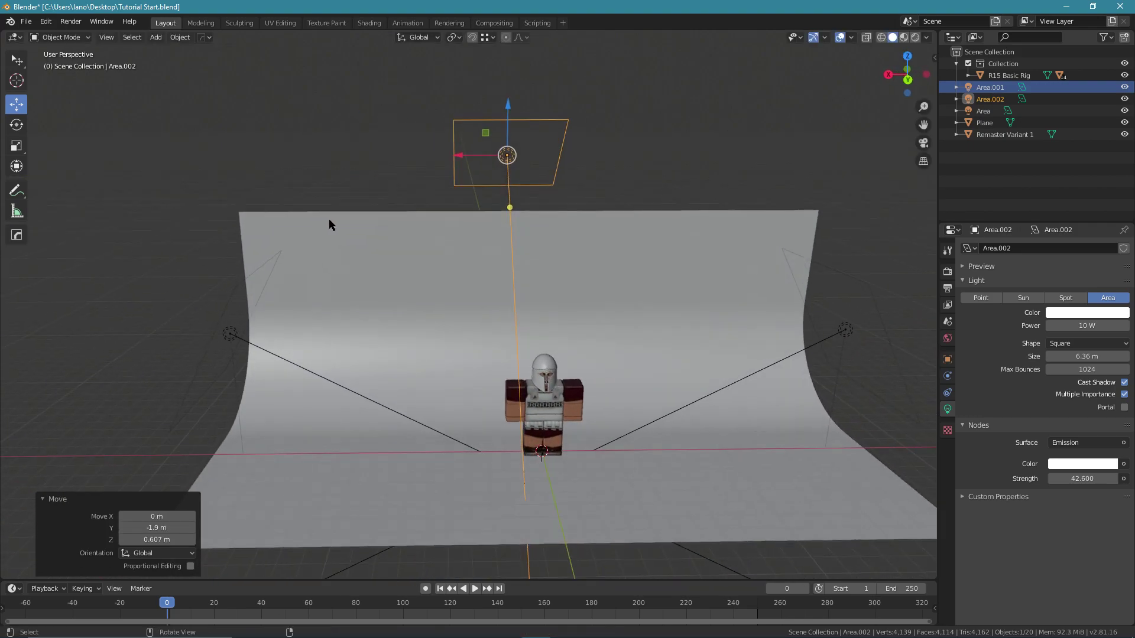
key(g)
key(x)
click(456, 155)
Step: Preview the three-light setup in rendered shading and examine the character up close from the front and the side
mouse_move(485, 254)
middle_down()
mouse_move(499, 288)
mouse_move(324, 310)
mouse_move(474, 254)
middle_up()
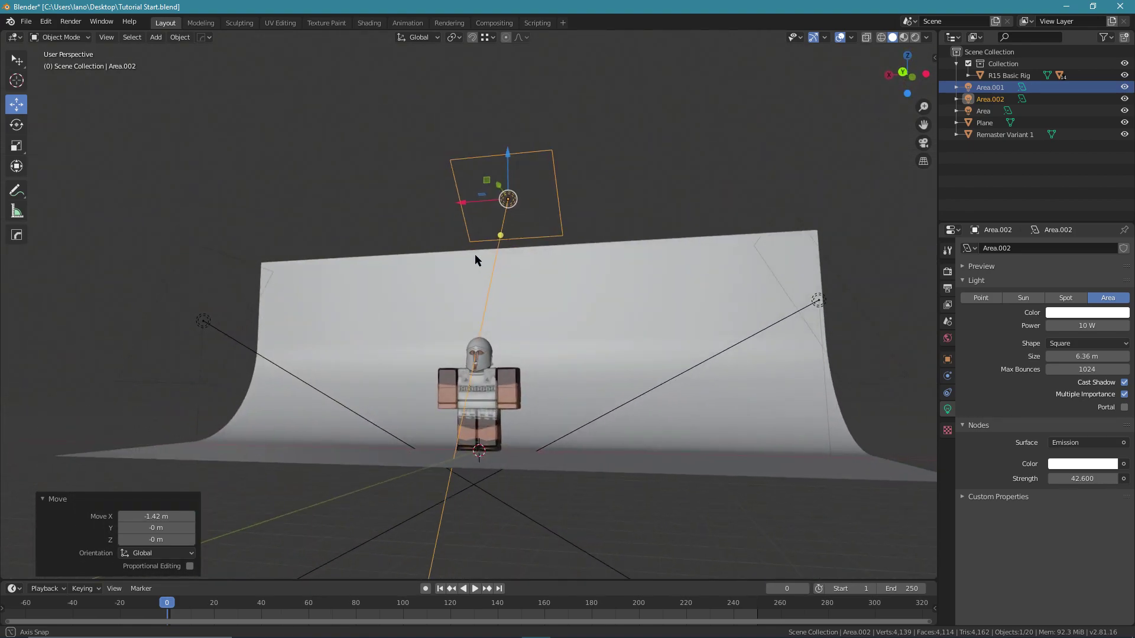
middle_drag(654, 308, 636, 278)
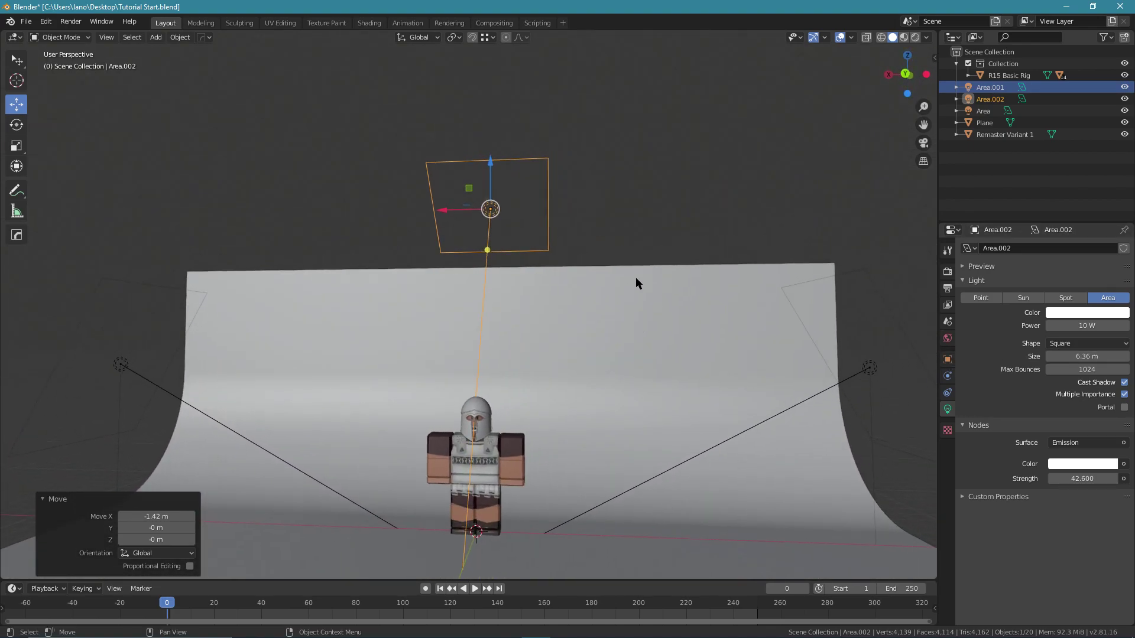
click(914, 37)
middle_drag(621, 372, 626, 325)
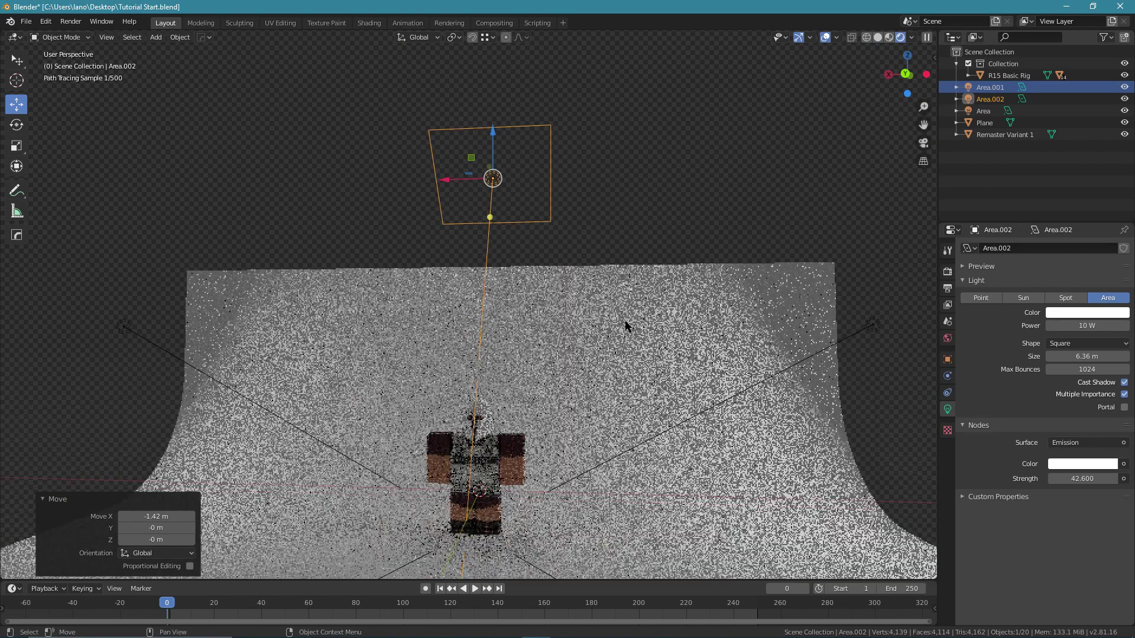
scroll(615, 355, up, 2)
shift+middle_drag(613, 444, 609, 372)
scroll(608, 373, up, 2)
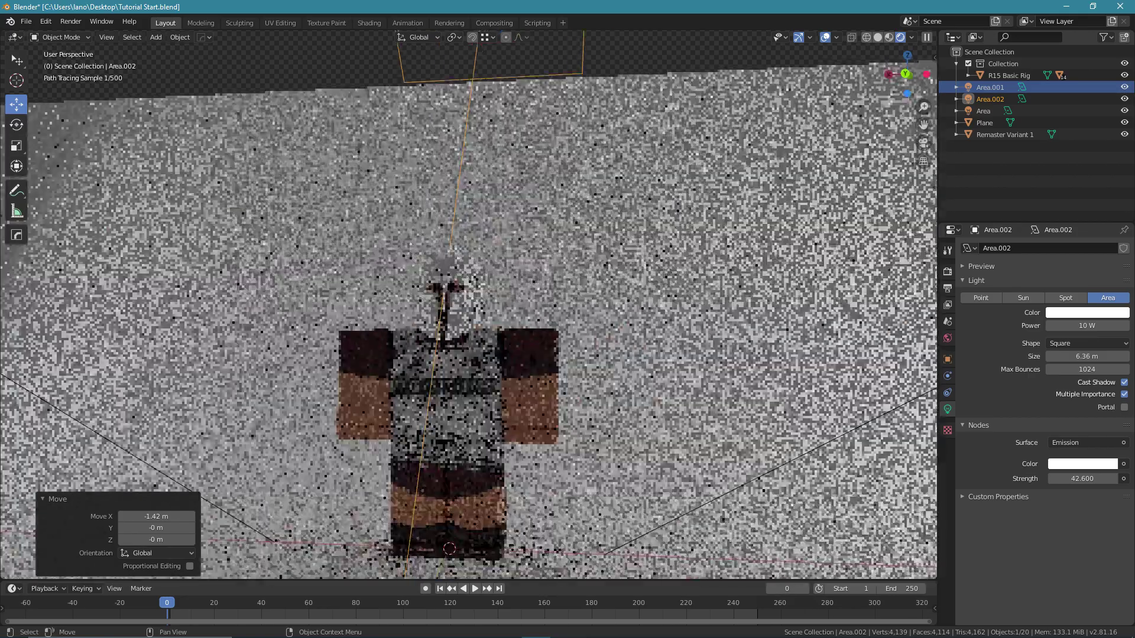
shift+middle_drag(533, 363, 546, 327)
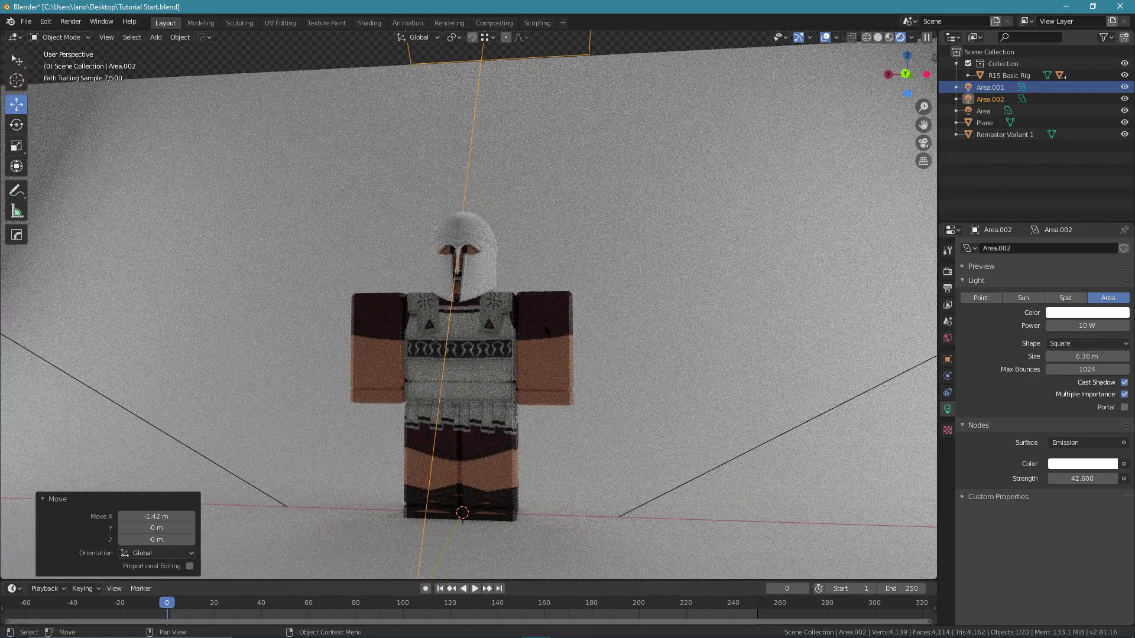
middle_drag(545, 326, 592, 346)
Step: Turn off Camera ray visibility for the curved backdrop plane
click(690, 180)
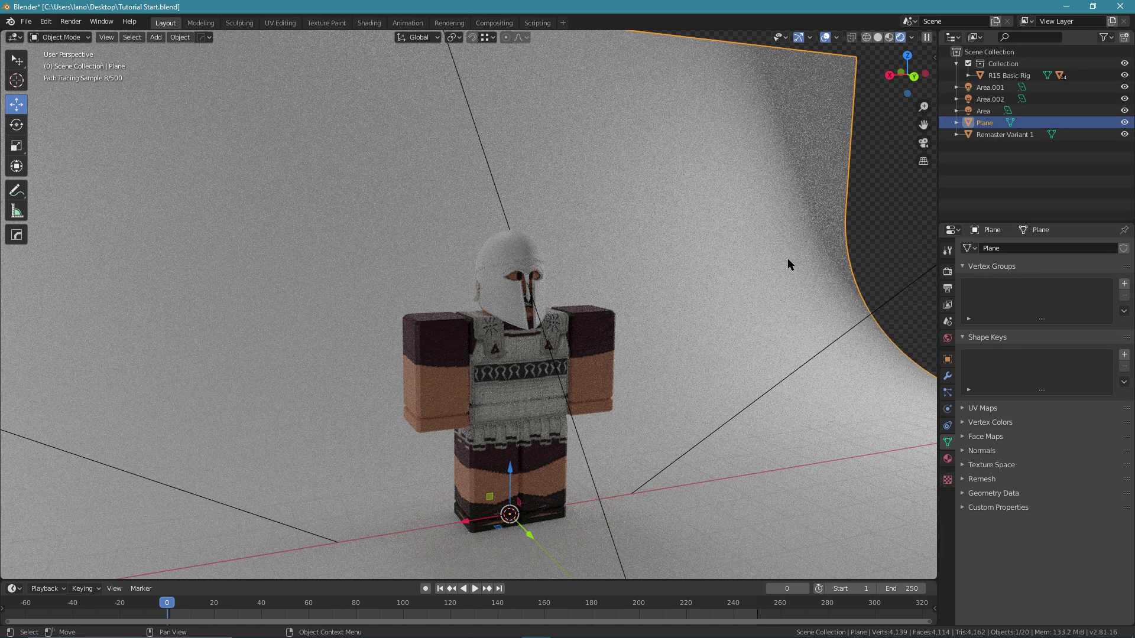
click(947, 359)
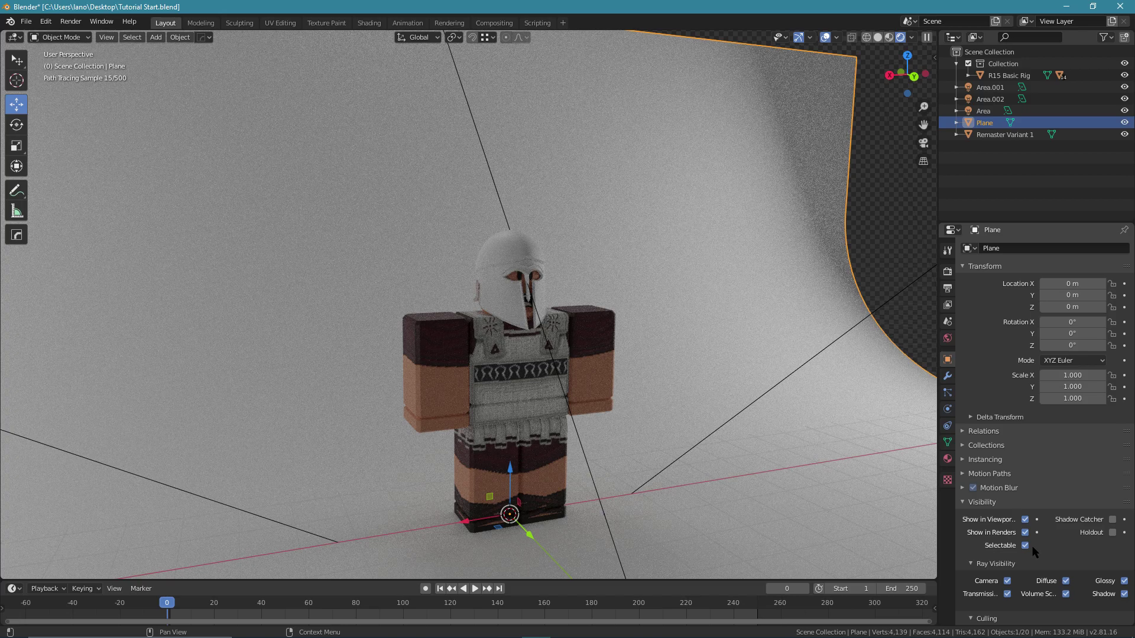
click(1007, 580)
scroll(686, 407, down, 5)
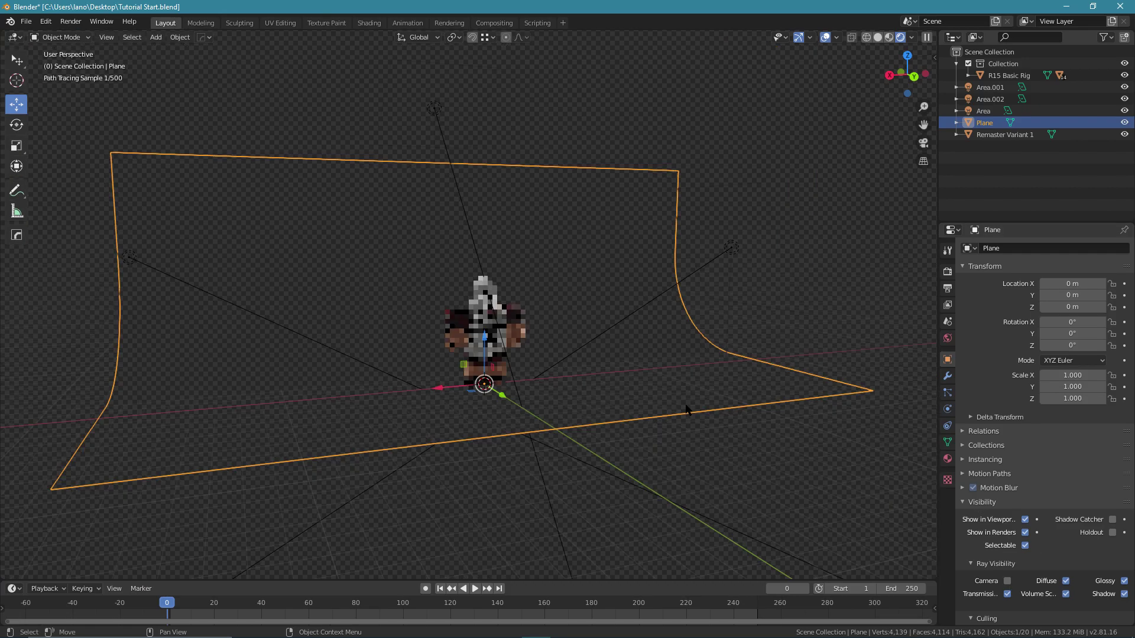
Step: Check the rendered character without the backdrop from the front, save the file, and return to solid shading
click(633, 319)
scroll(615, 290, up, 4)
middle_drag(626, 247, 597, 246)
click(618, 224)
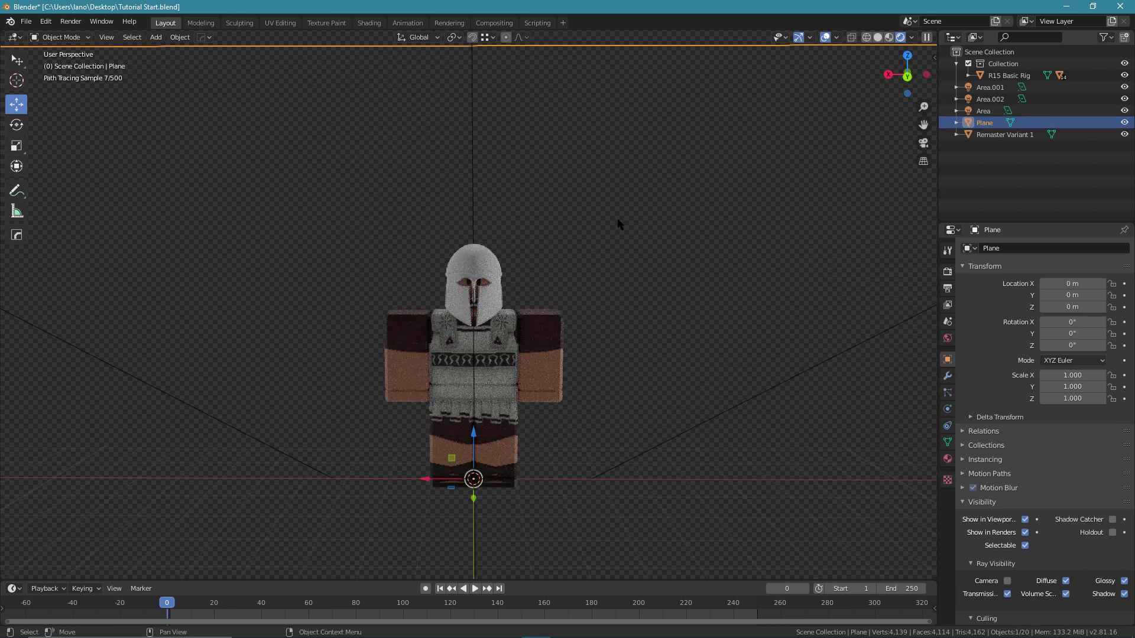
key(ctrl+s)
scroll(506, 247, up, 5)
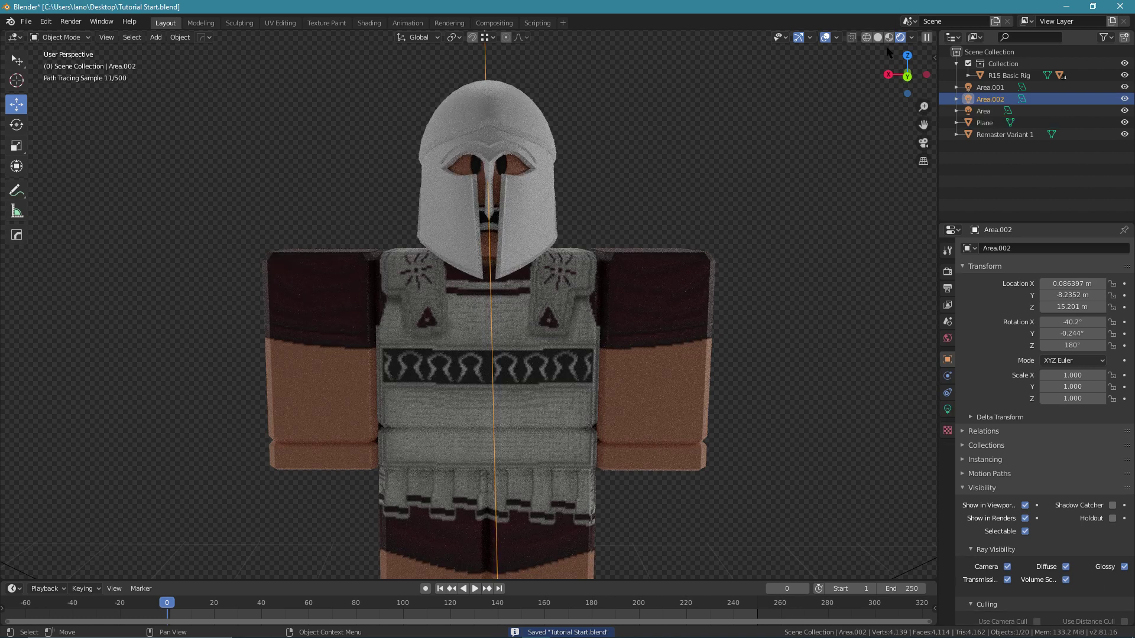
click(878, 38)
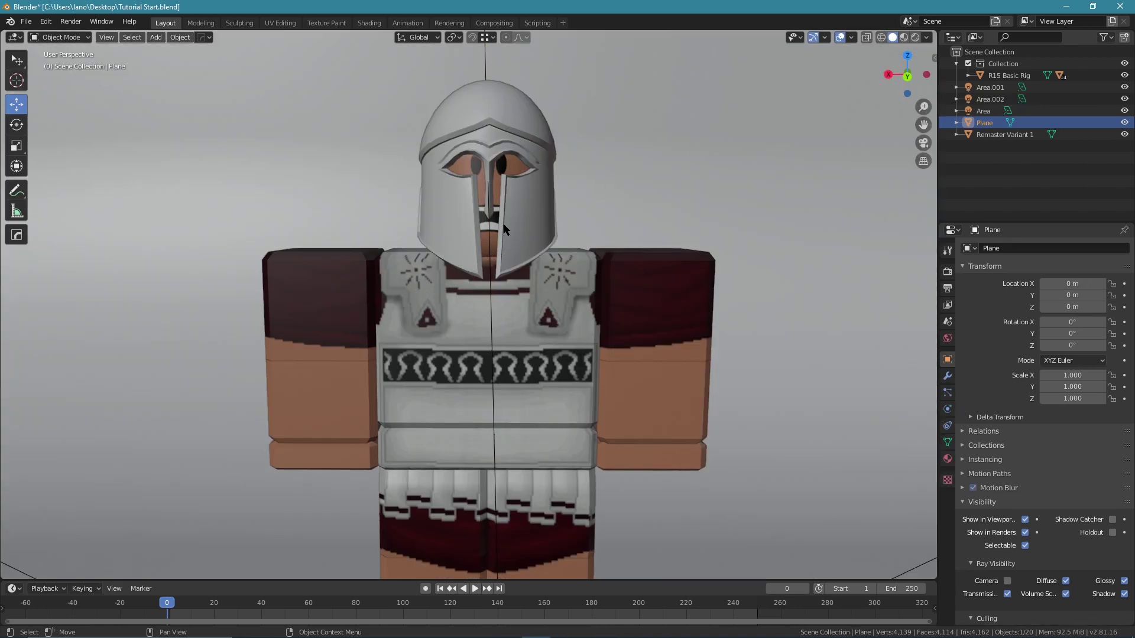
Step: Try rotating the R15 Basic Rig to test whether the helmet follows the body
click(547, 460)
scroll(611, 438, down, 4)
key(r)
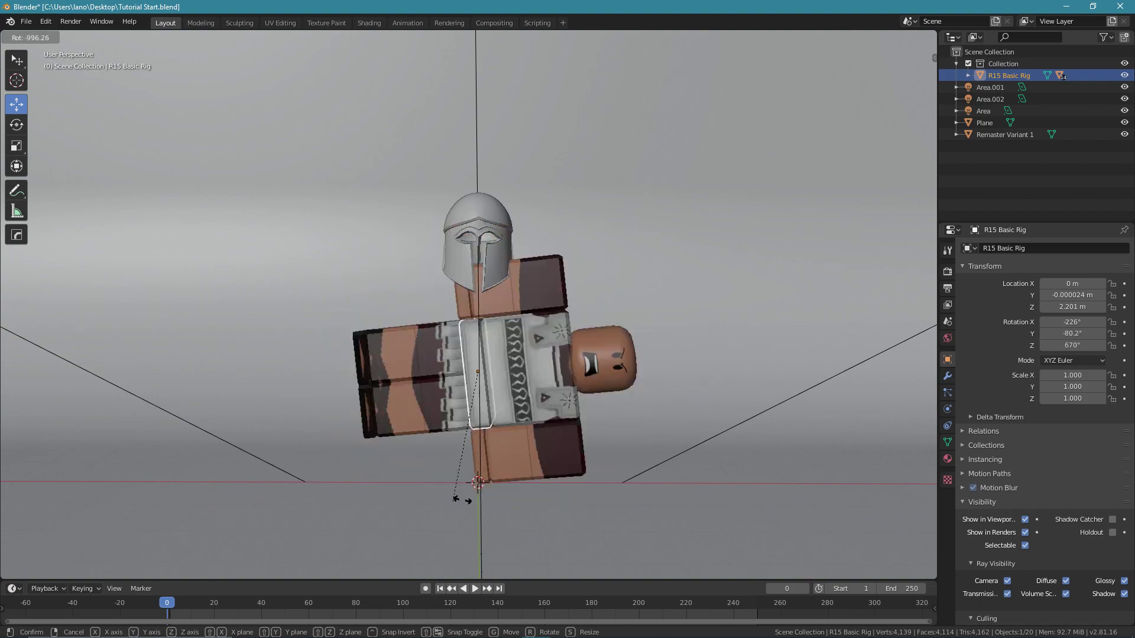
right_click(697, 396)
Step: Parent the helmet (Remaster Variant 1) to the character's head using the Object option
scroll(544, 361, up, 3)
middle_drag(544, 362, 301, 216)
click(439, 208)
scroll(440, 221, up, 2)
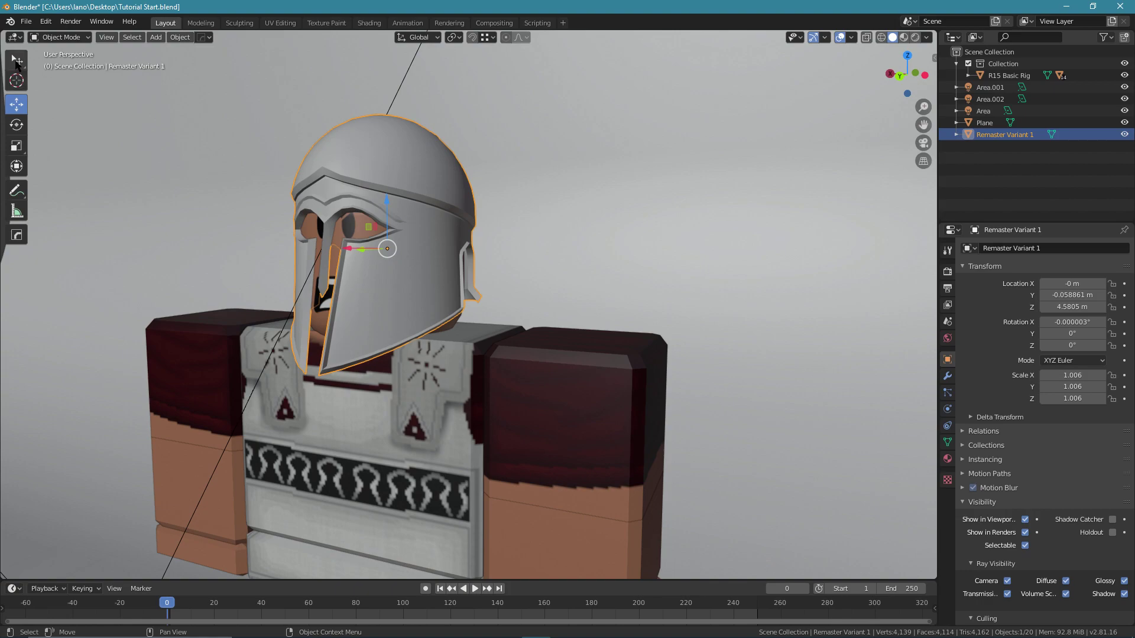
click(16, 61)
shift+click(353, 229)
key(ctrl+p)
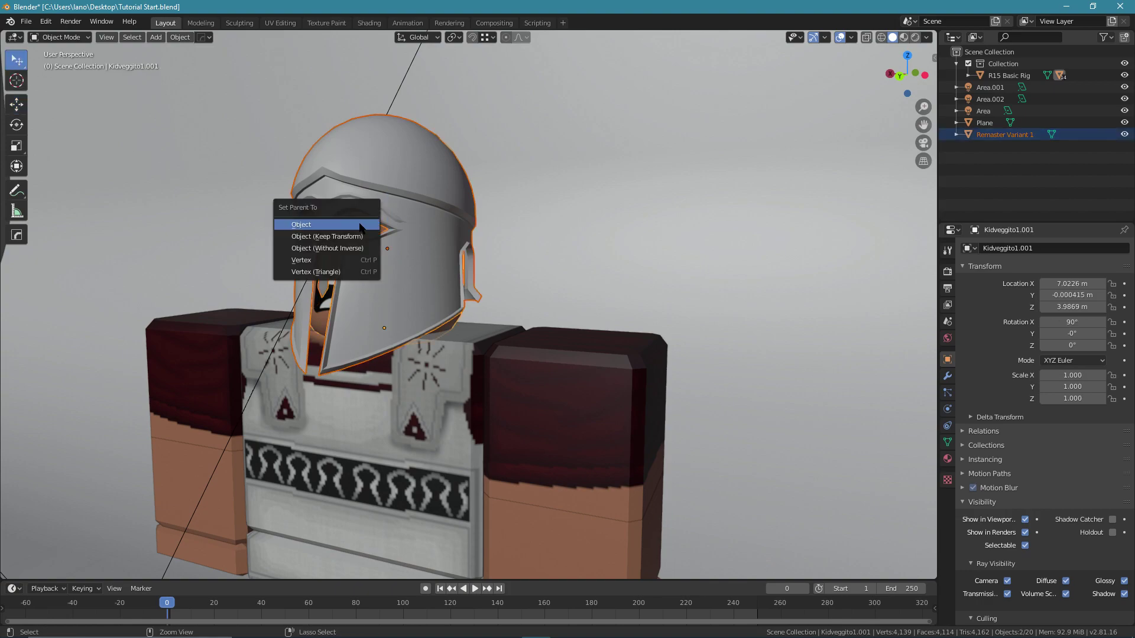
click(318, 229)
Step: Try rotating the character's head to test the helmet's parenting
scroll(353, 270, down, 5)
click(463, 364)
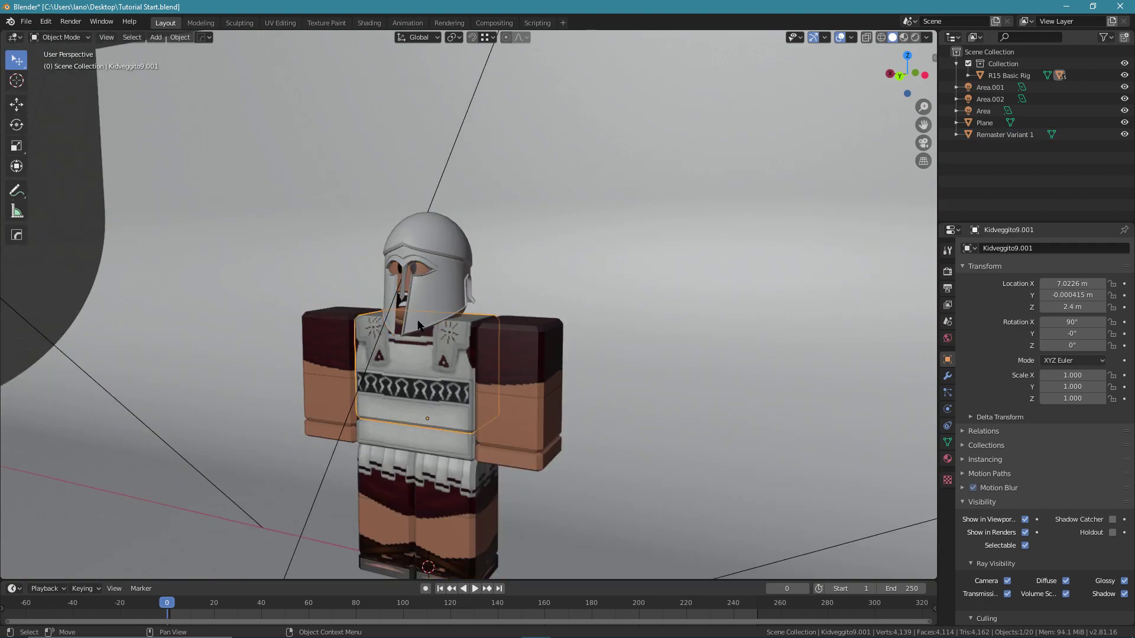
scroll(398, 275, up, 3)
click(399, 251)
scroll(399, 252, down, 4)
key(r)
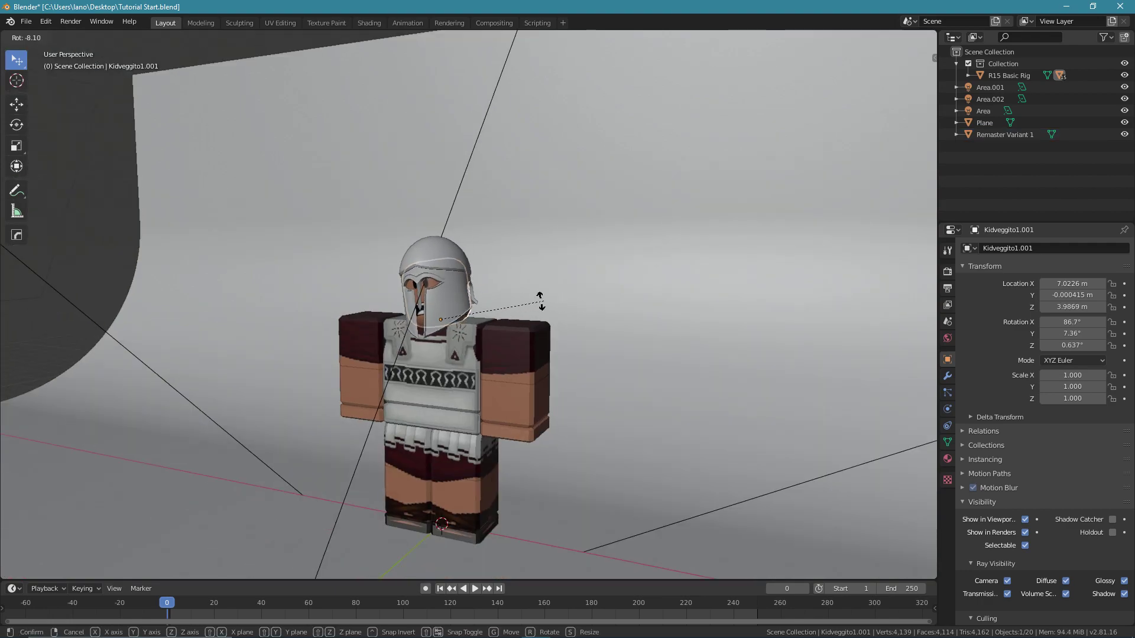
click(572, 367)
Step: Try rotating the whole R15 Basic Rig to test the helmet's parenting
click(462, 420)
key(r)
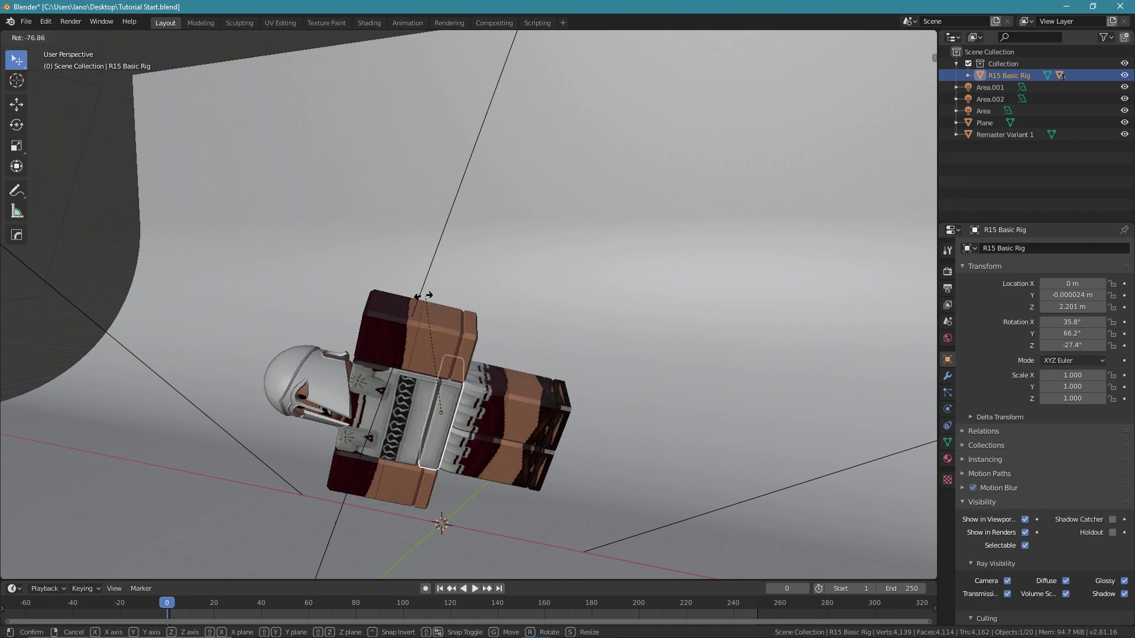
key(Escape)
Step: Examine the character, its helmet and the surrounding lights from several distances and angles
scroll(512, 408, down, 4)
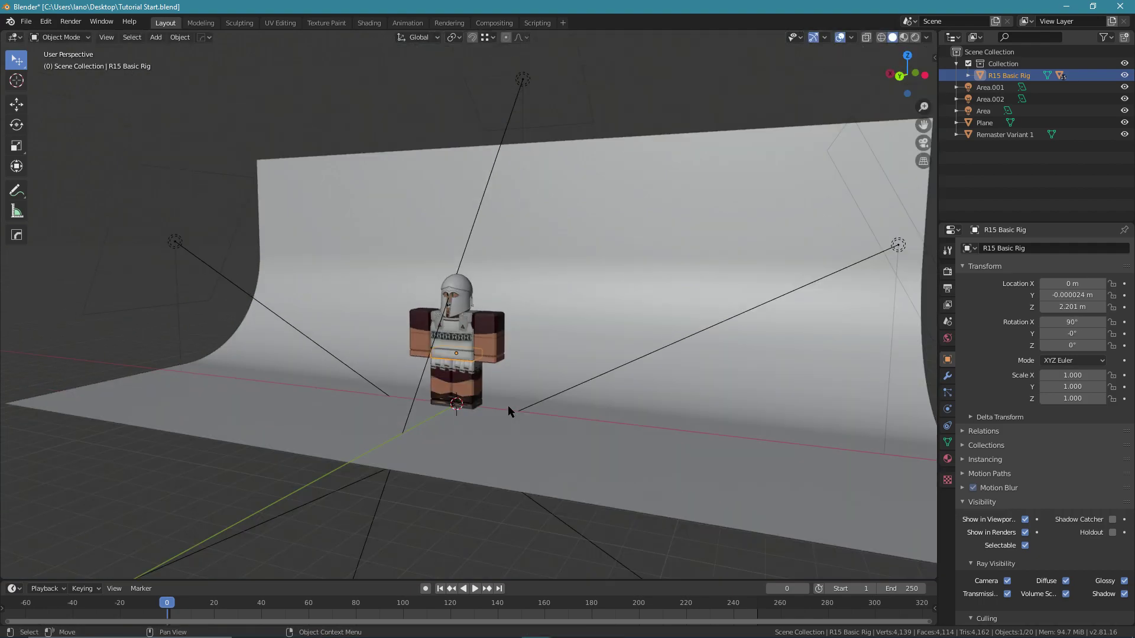
scroll(508, 405, up, 4)
middle_drag(506, 375, 537, 388)
scroll(489, 298, up, 1)
mouse_move(489, 302)
middle_down()
mouse_move(544, 306)
mouse_move(520, 292)
mouse_move(650, 321)
mouse_move(499, 318)
middle_up()
scroll(531, 350, down, 5)
scroll(409, 446, up, 3)
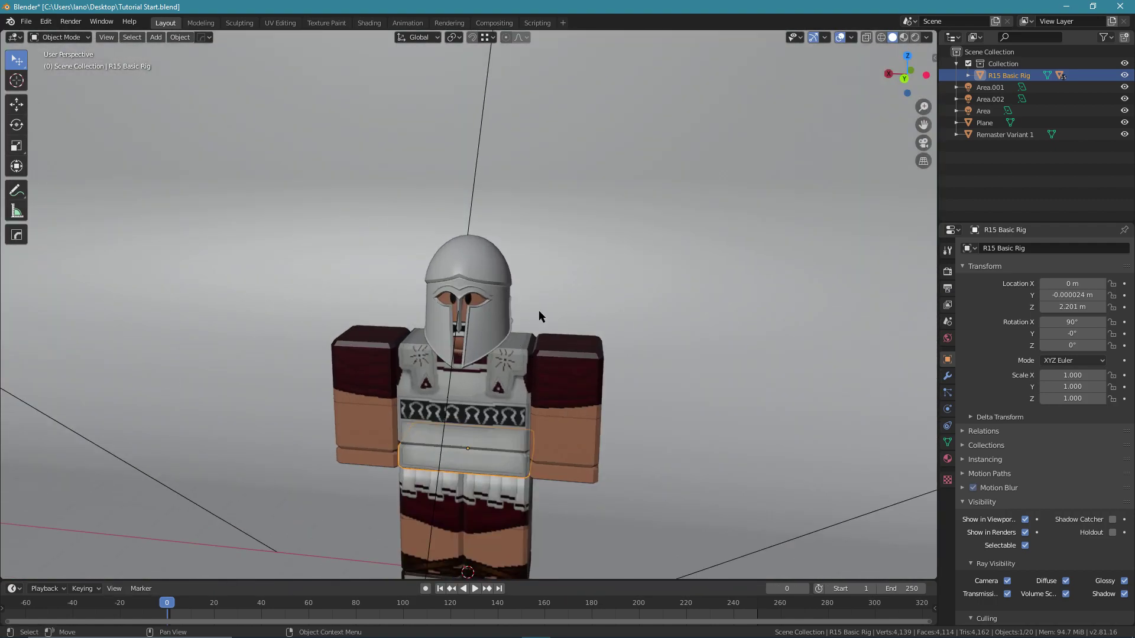
scroll(523, 344, up, 3)
scroll(616, 446, down, 4)
scroll(615, 446, up, 3)
Step: Select the character's left hand
click(586, 308)
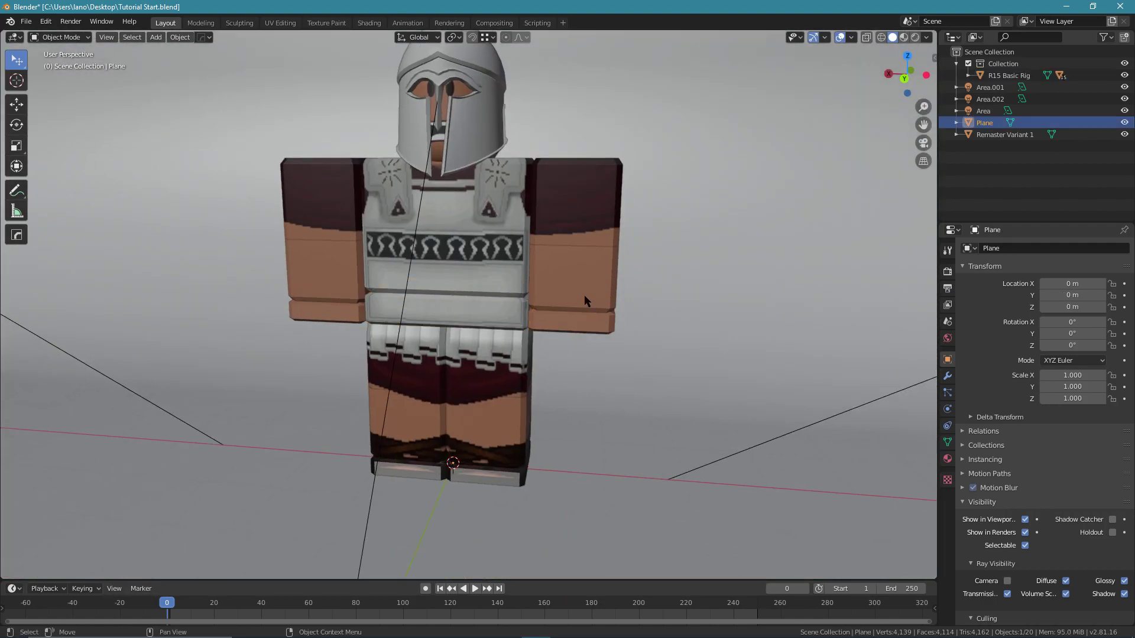
click(599, 324)
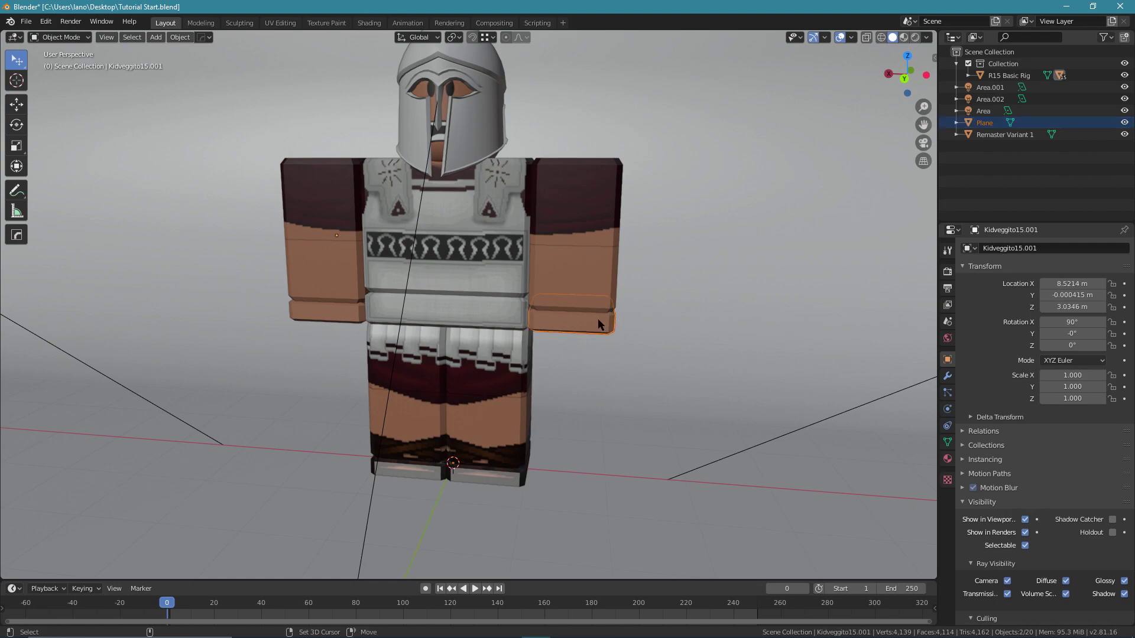